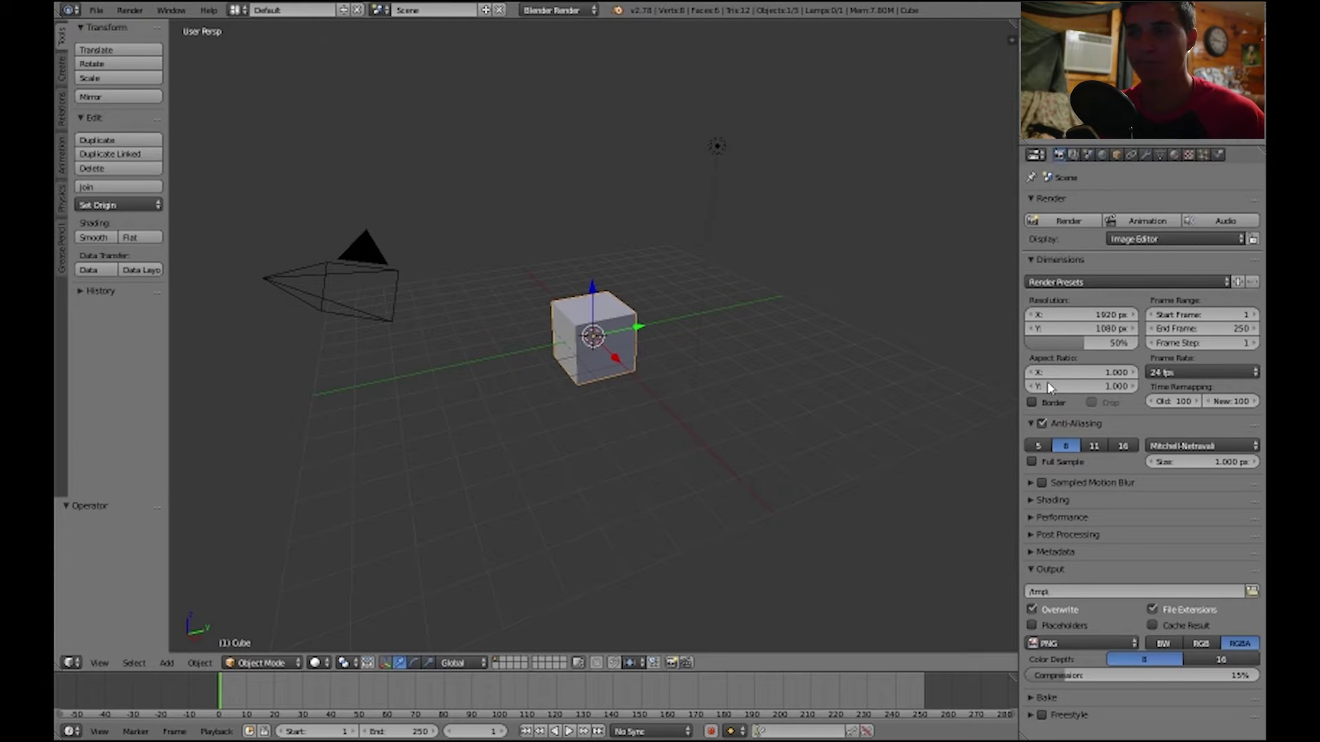
Set the render anti-aliasing samples to 16 and the PNG output compression to 0%
click(1122, 445)
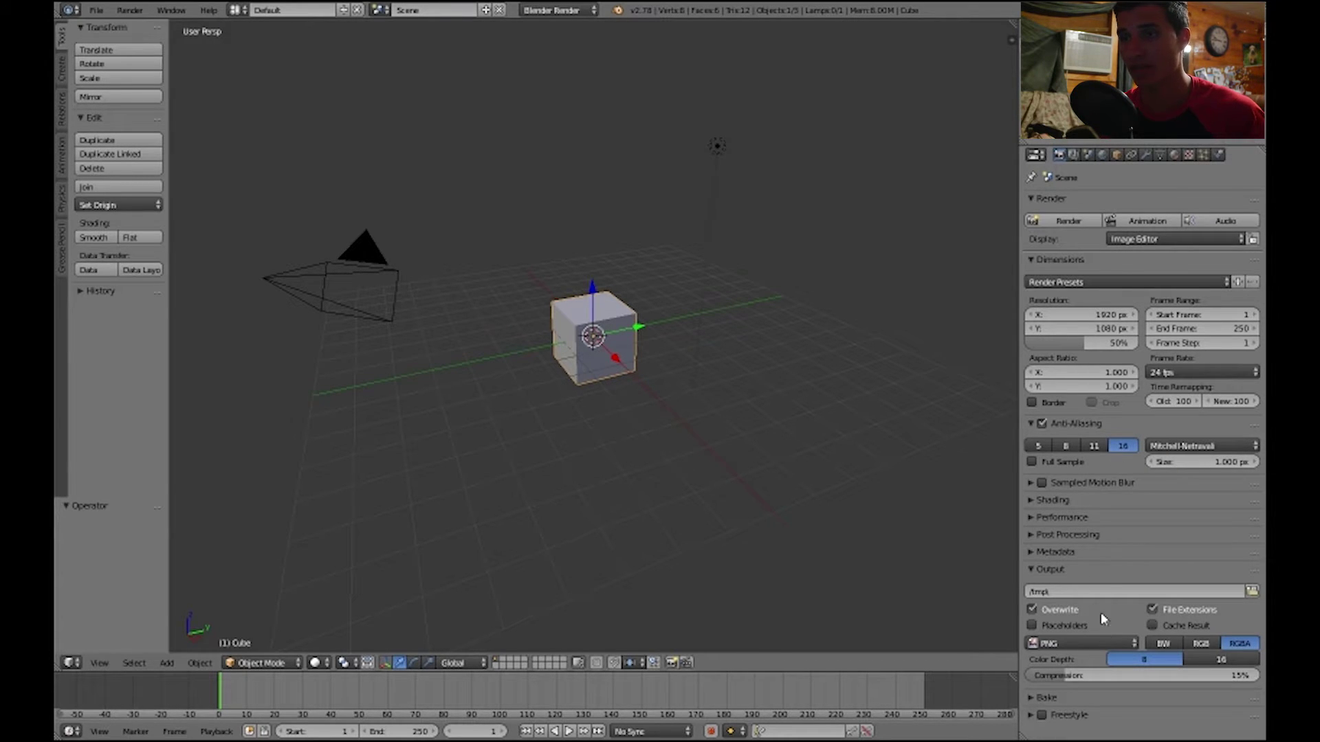
click(1080, 567)
click(1079, 567)
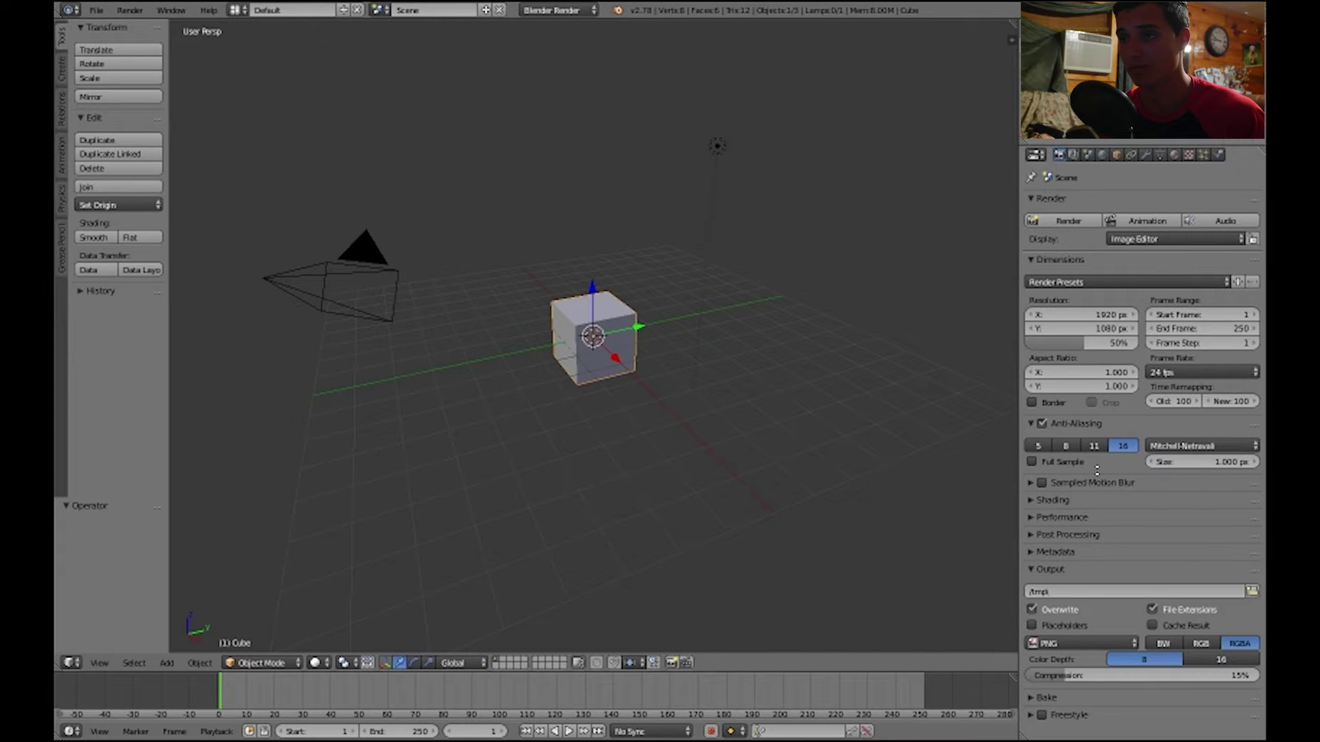
click(1085, 643)
drag(1093, 676, 1002, 669)
click(1080, 643)
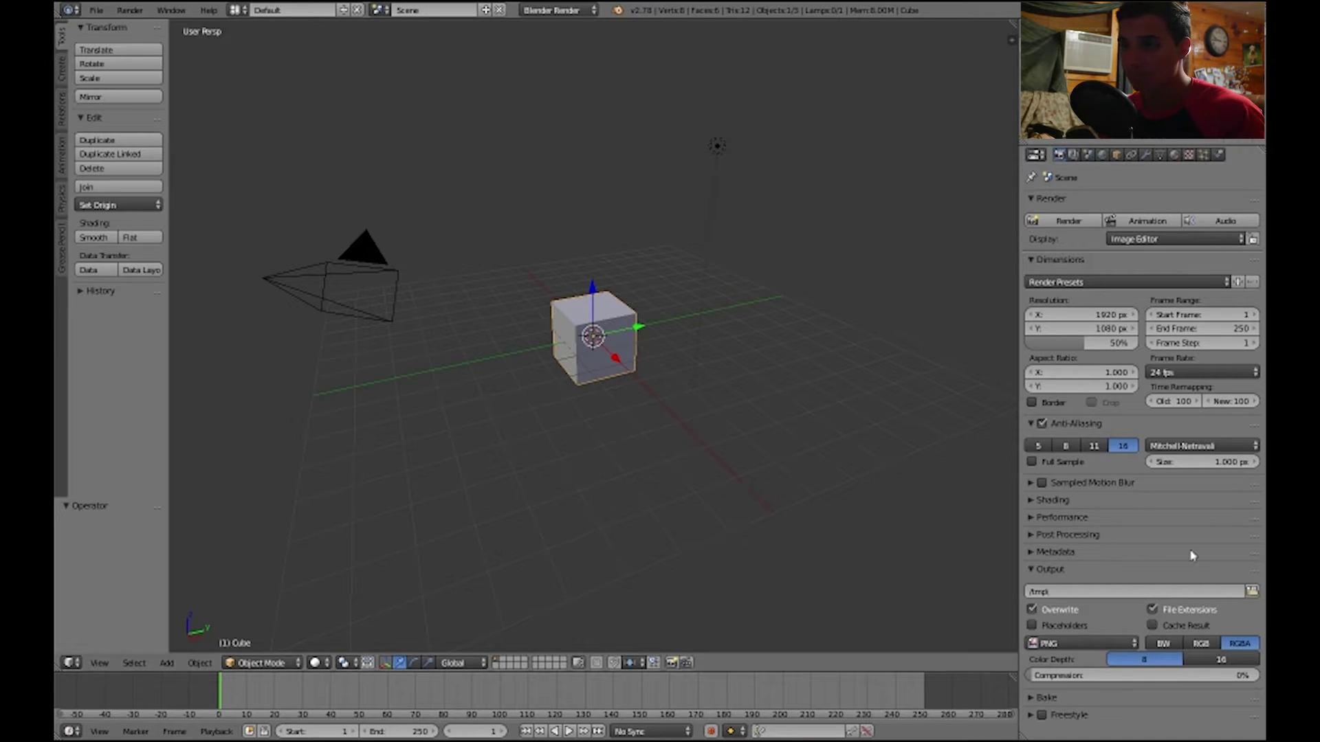
click(1118, 644)
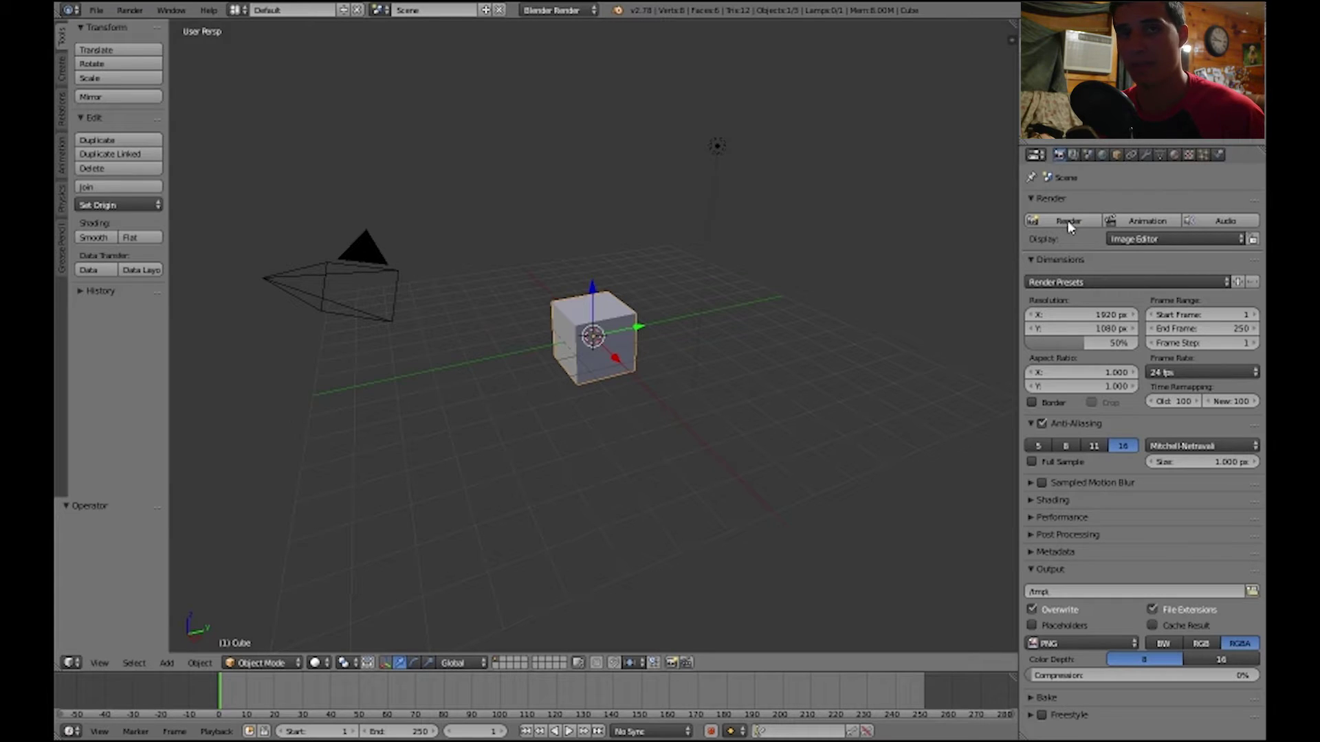
Collapse the Dimensions and Anti-Aliasing sections of the render settings and keep the Output section expanded
click(1034, 577)
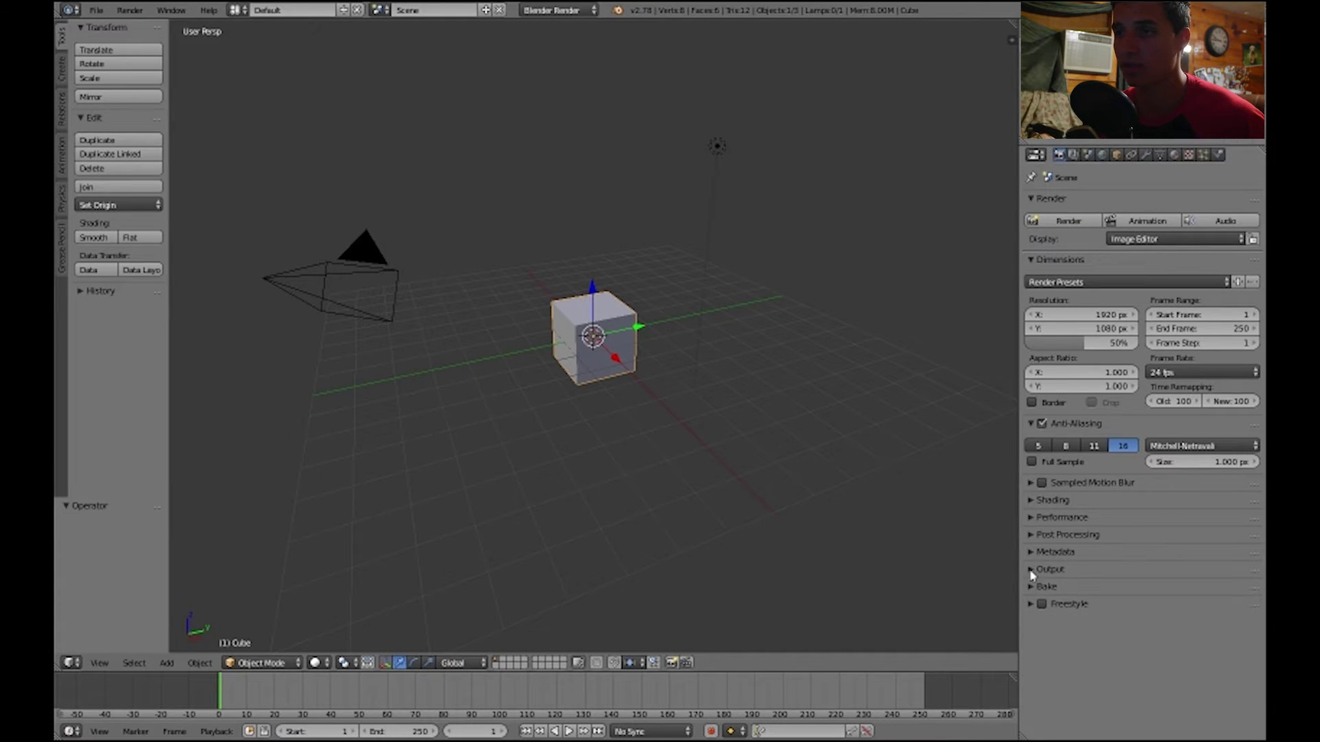
click(1033, 577)
click(1033, 261)
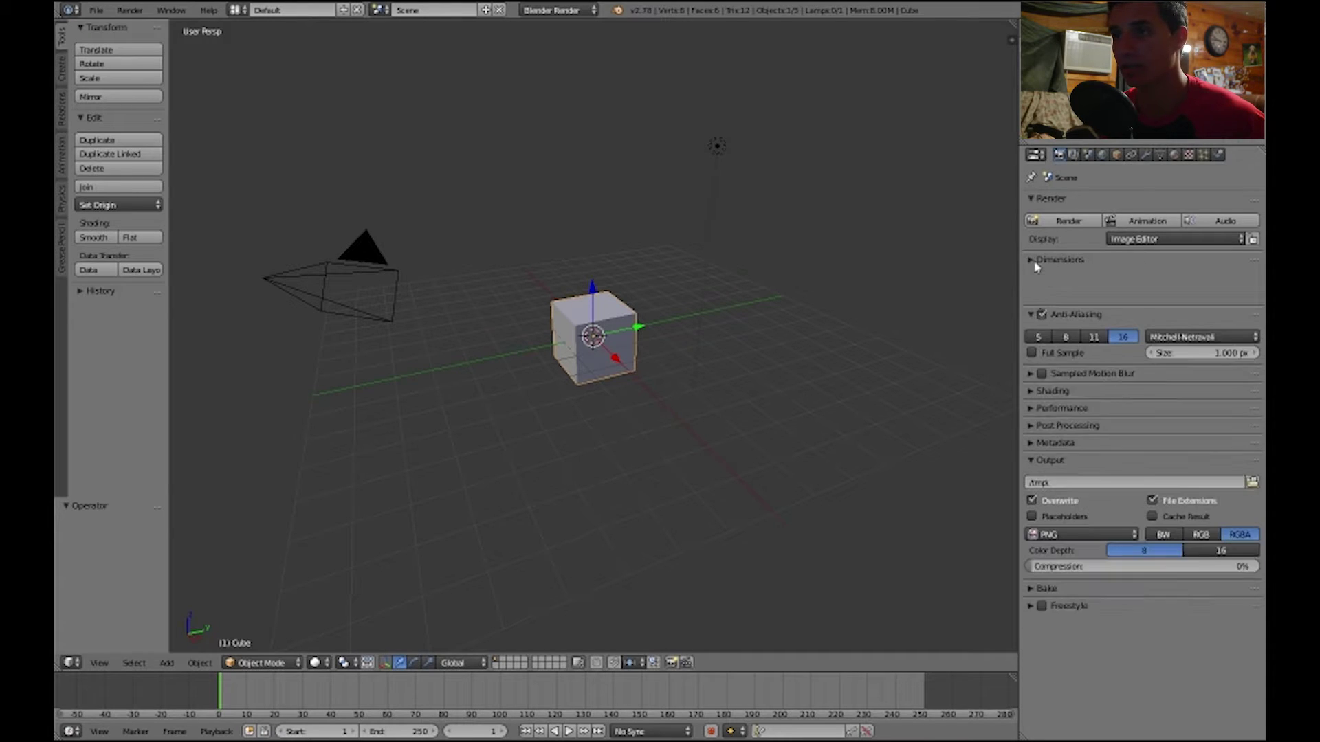
click(1033, 261)
click(1033, 261)
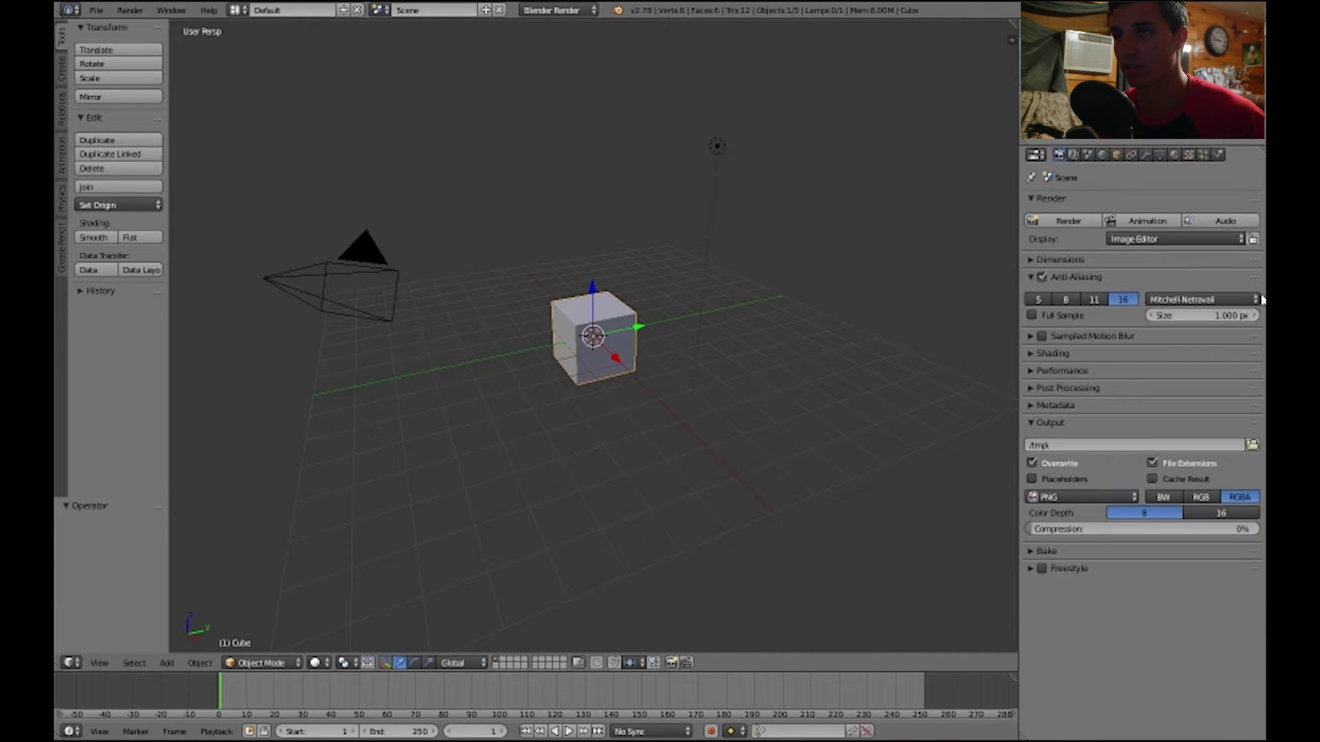
click(1096, 277)
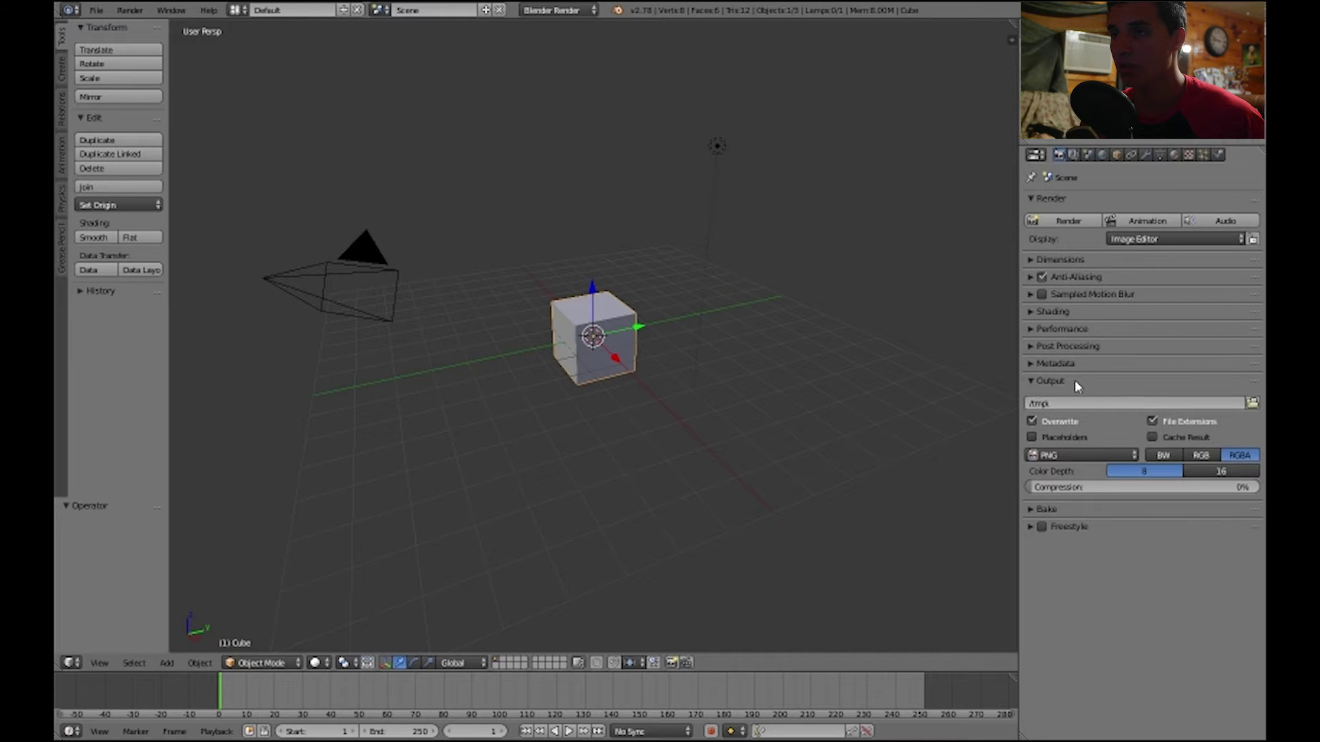
click(1076, 383)
click(1072, 382)
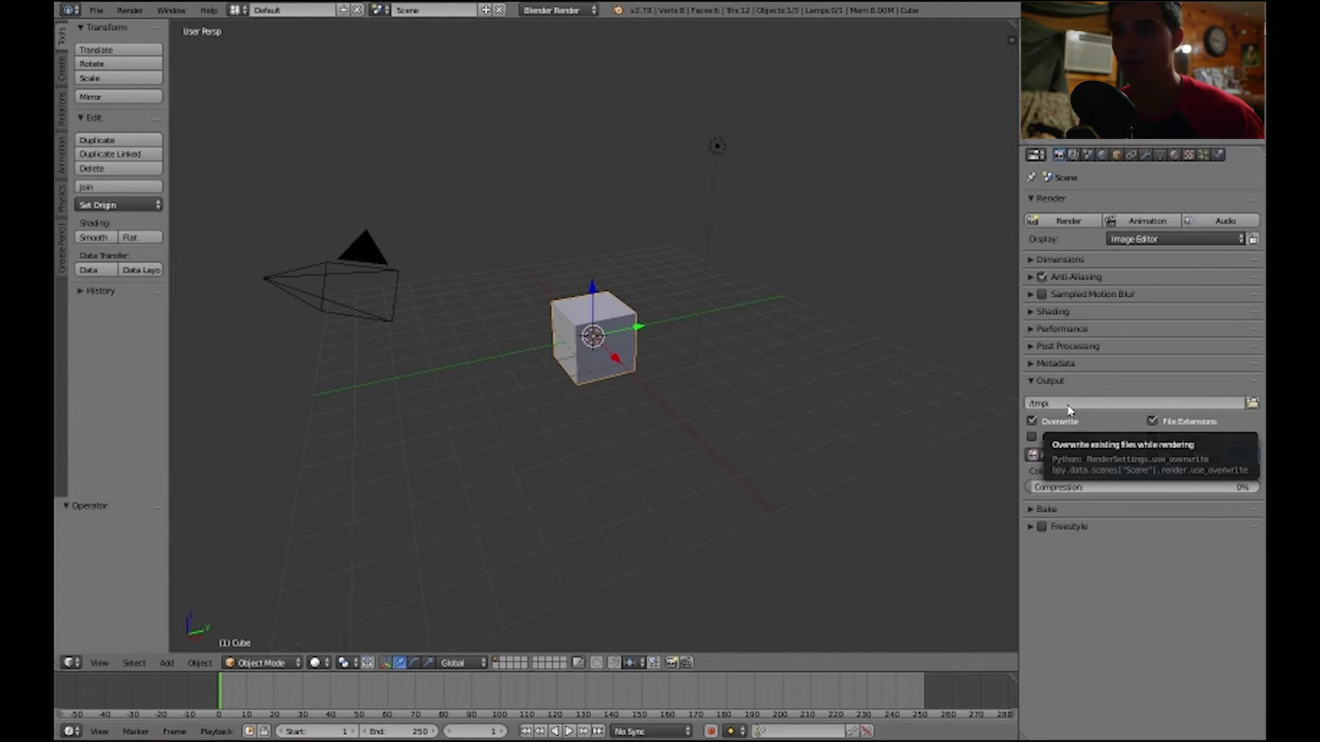
Set the render output folder to the Desktop
click(1252, 406)
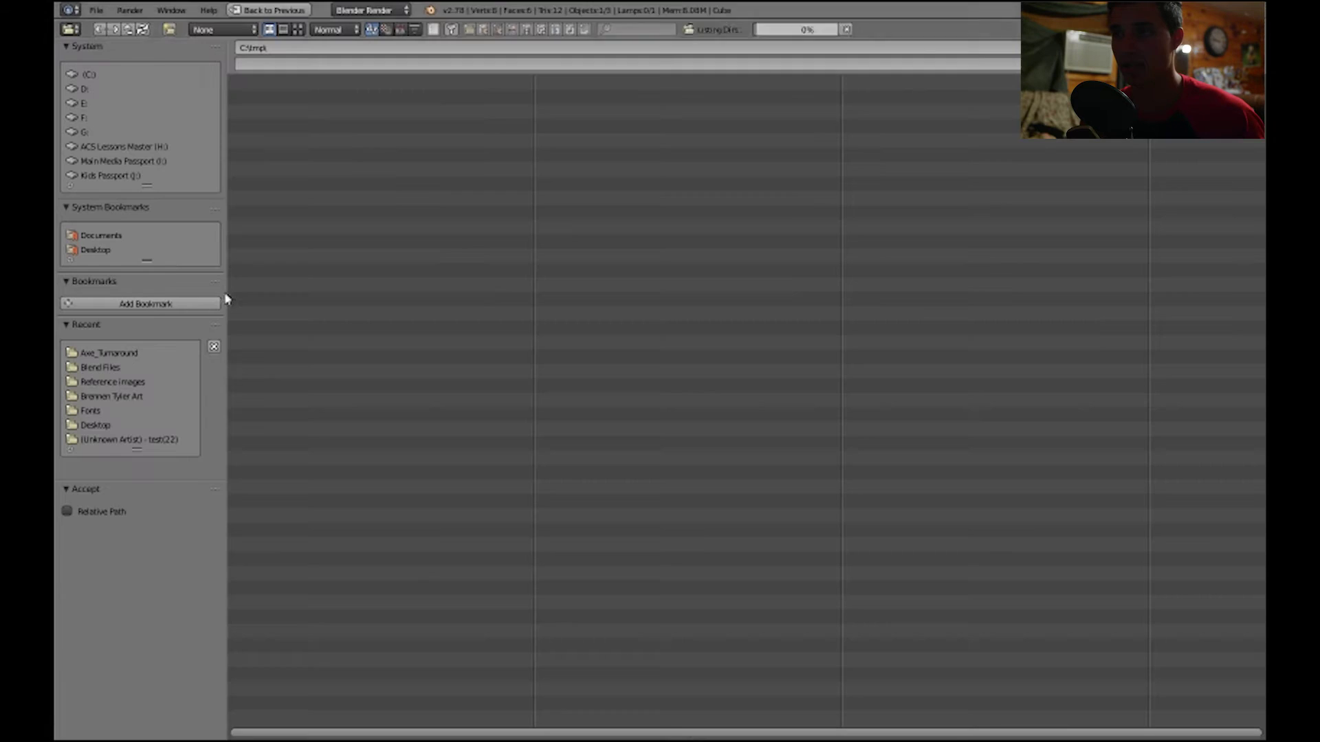
click(96, 249)
key(Return)
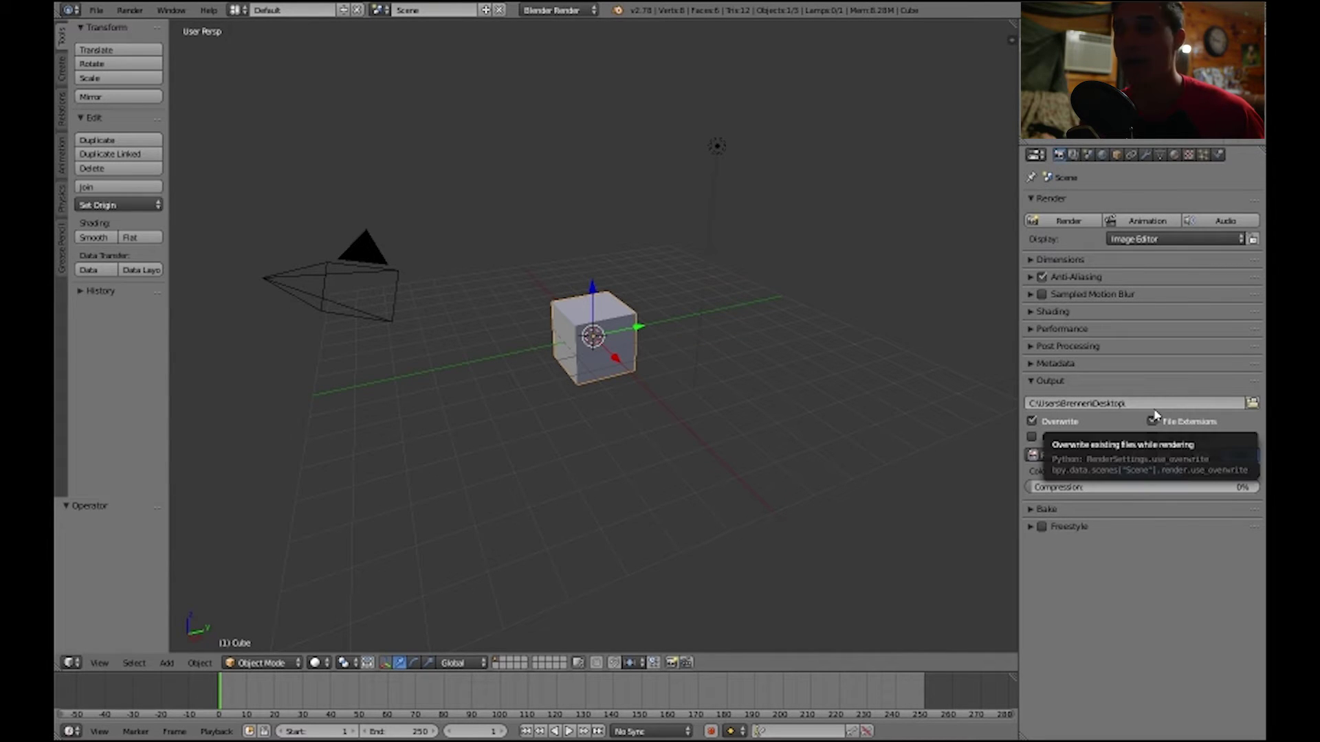
Browse the output locations again, open the C: drive, and choose the Desktop folder once more
click(1253, 404)
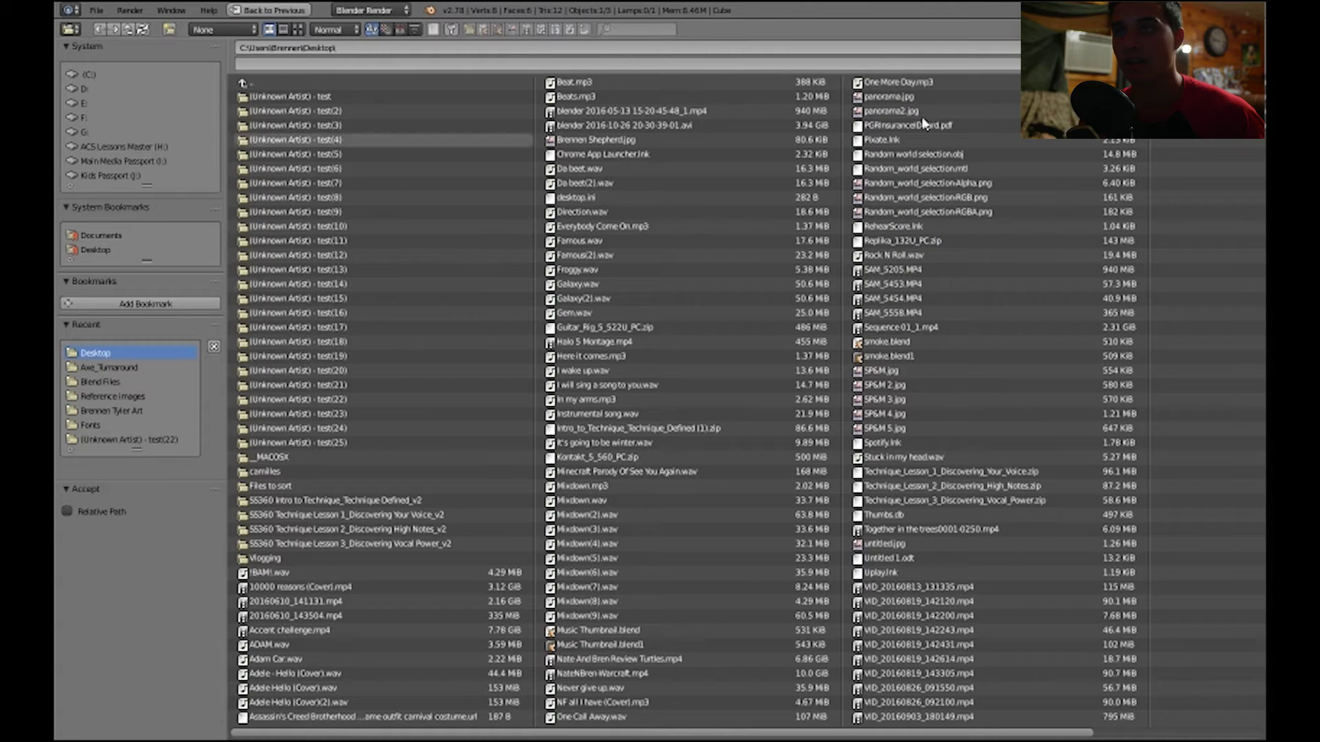
key(Escape)
click(1253, 404)
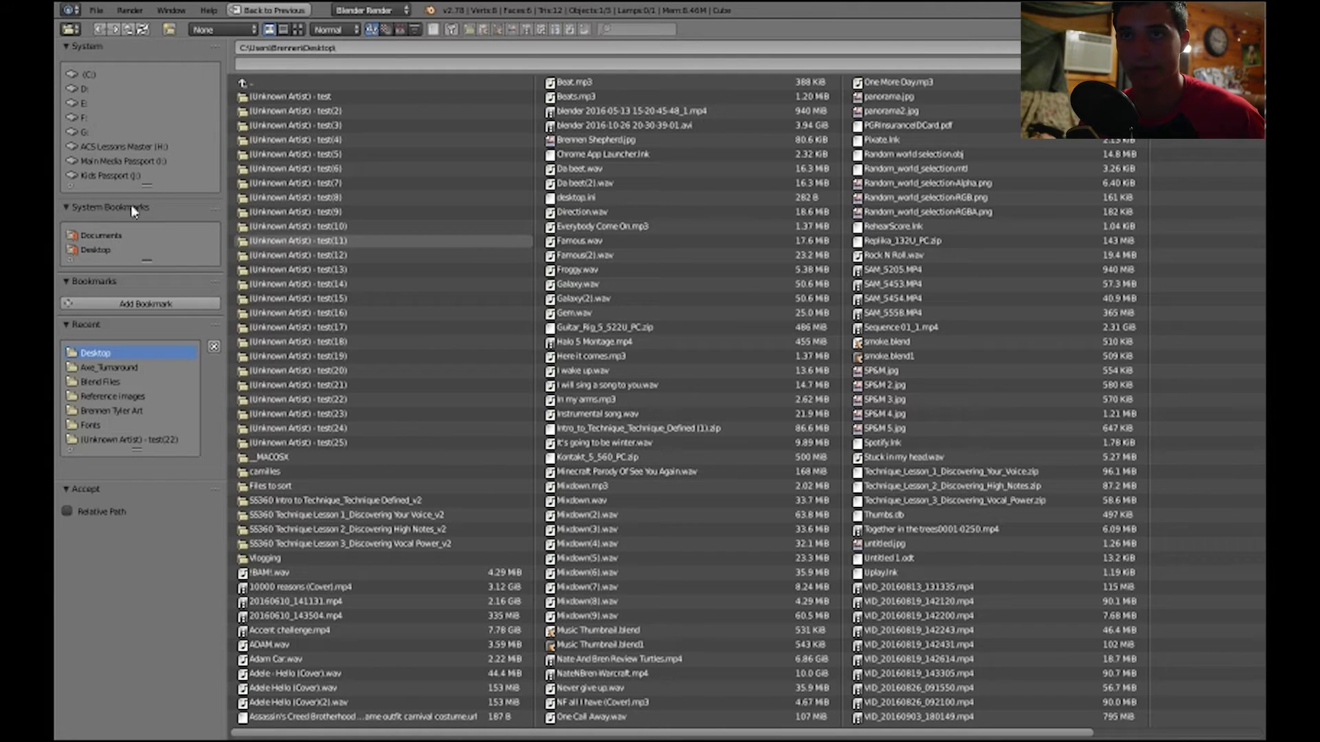
click(104, 80)
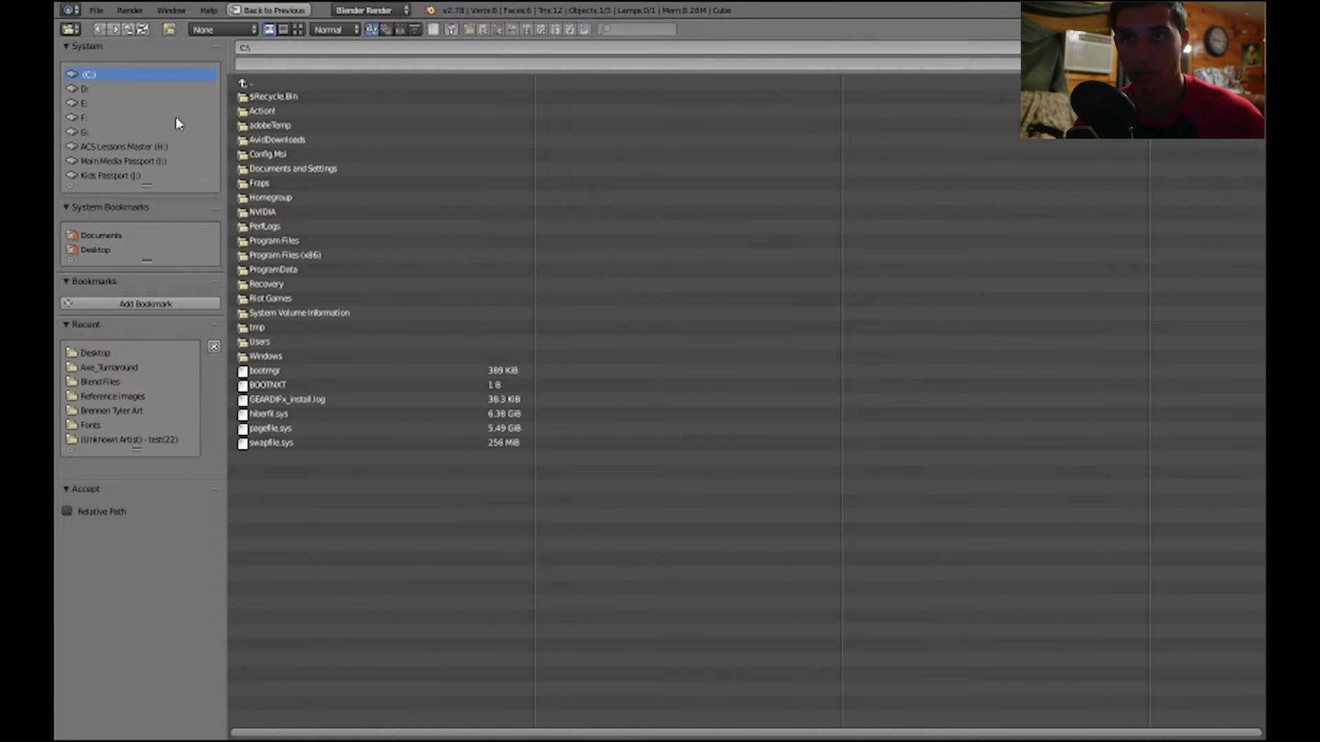
click(97, 250)
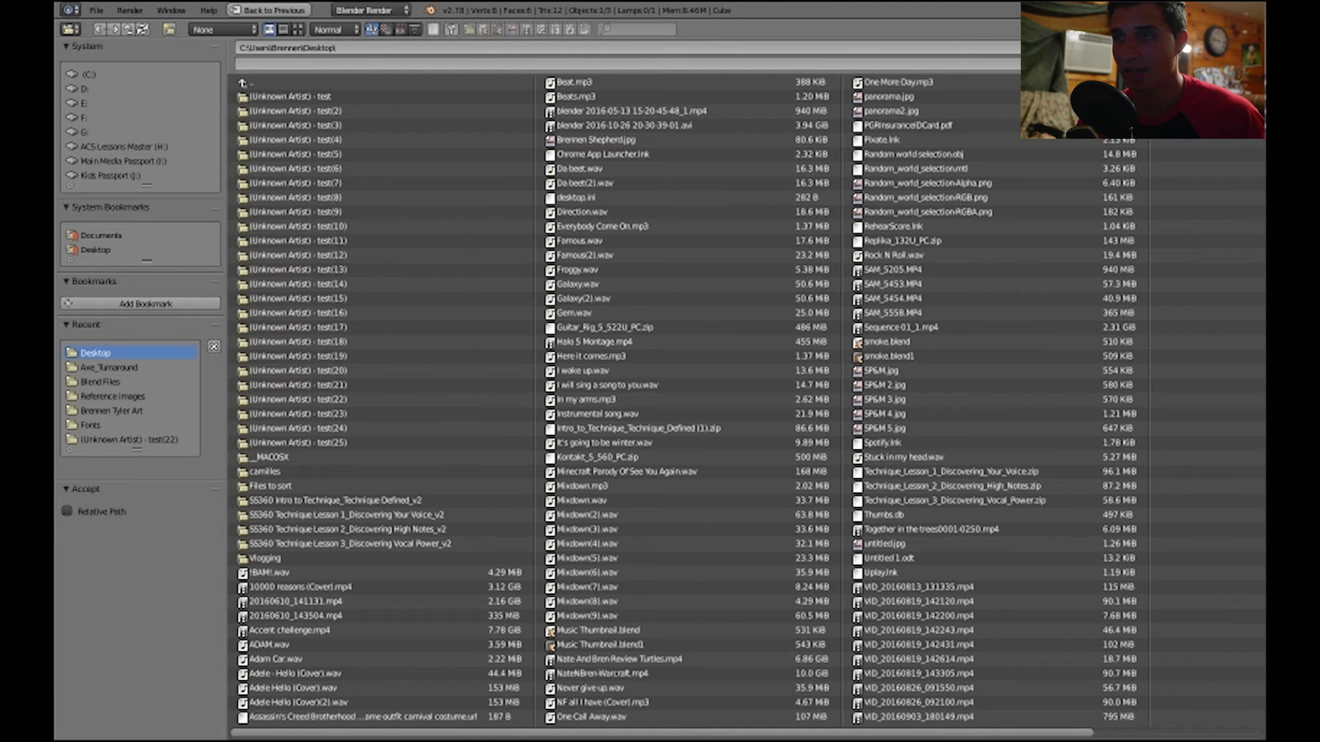
click(1224, 48)
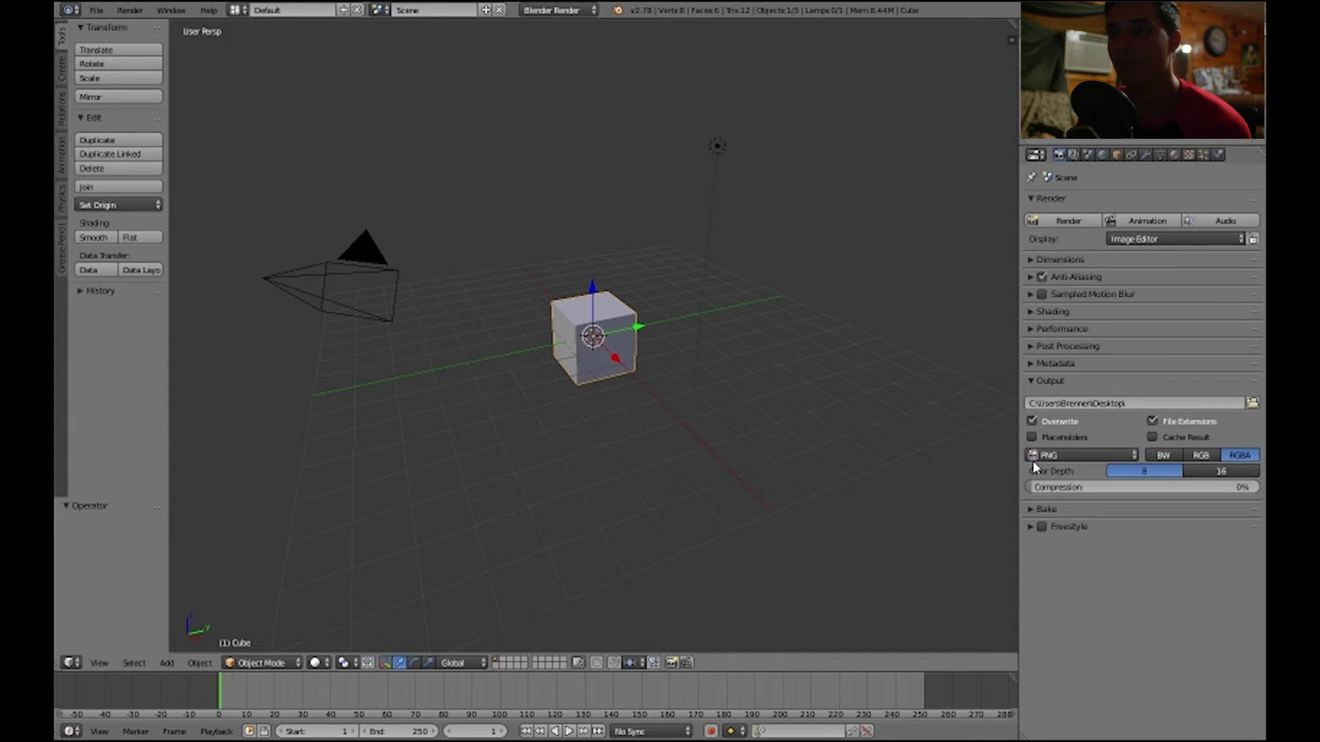
Examine the image and movie file formats available for the render output
click(914, 486)
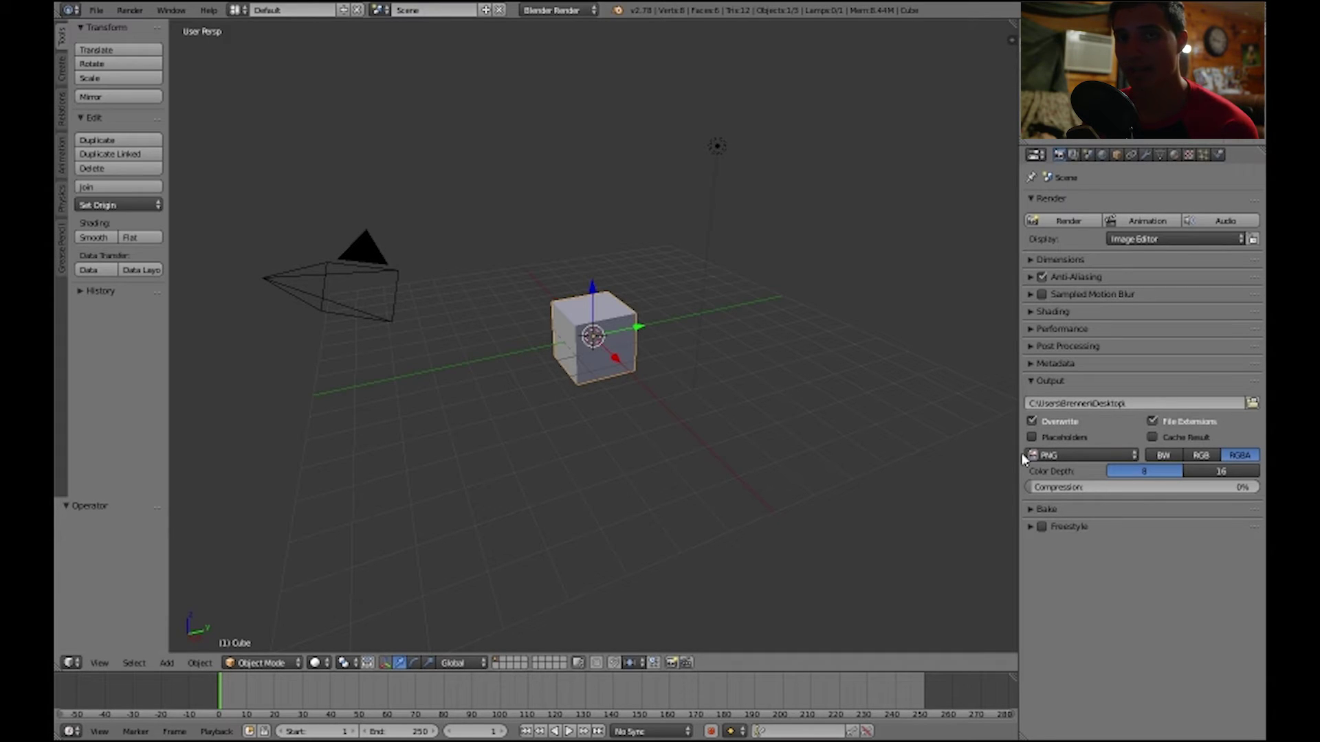
click(1038, 456)
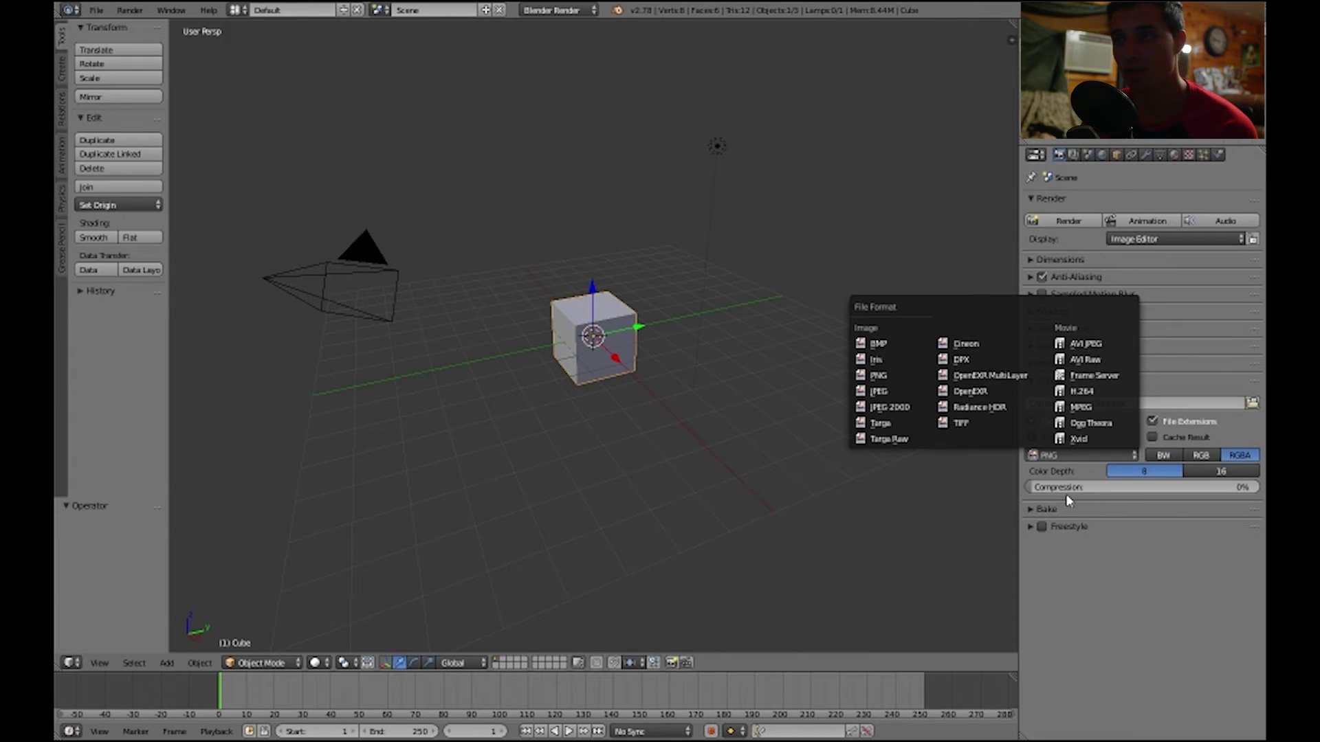
click(1073, 455)
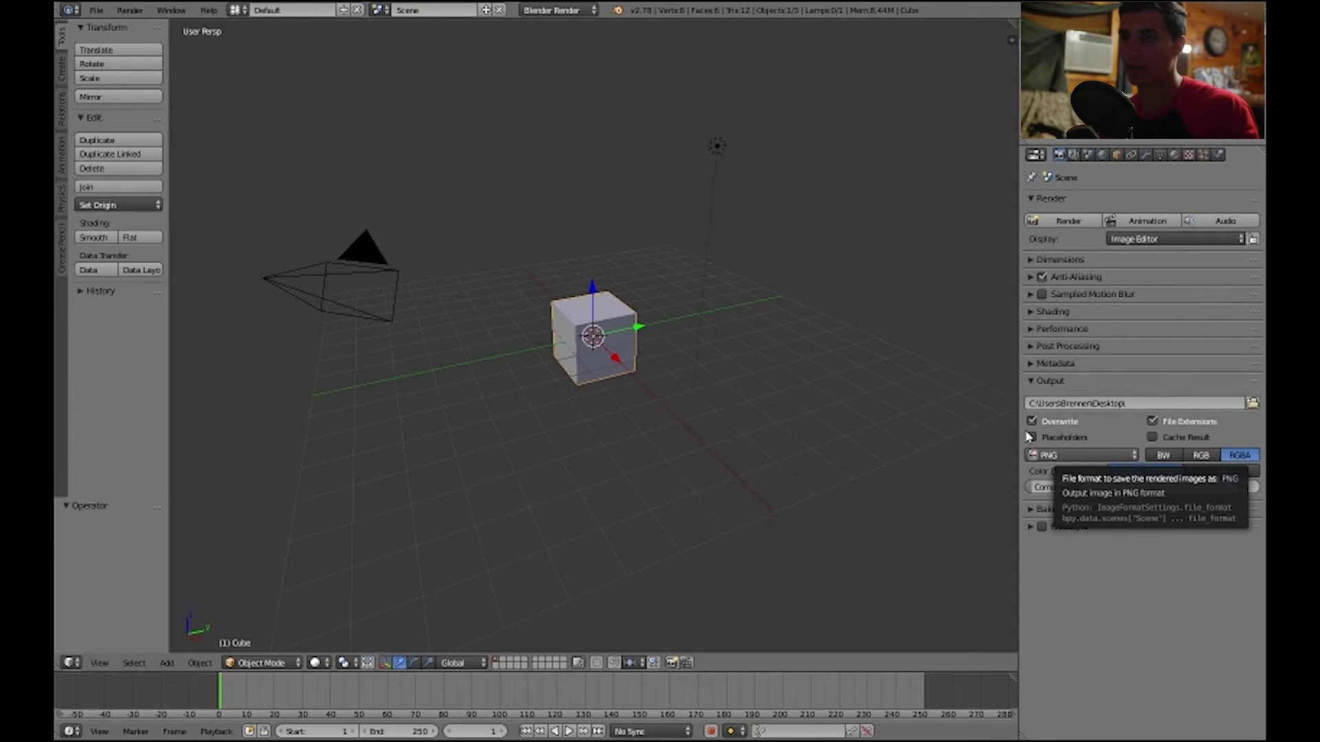
click(1045, 455)
key(Escape)
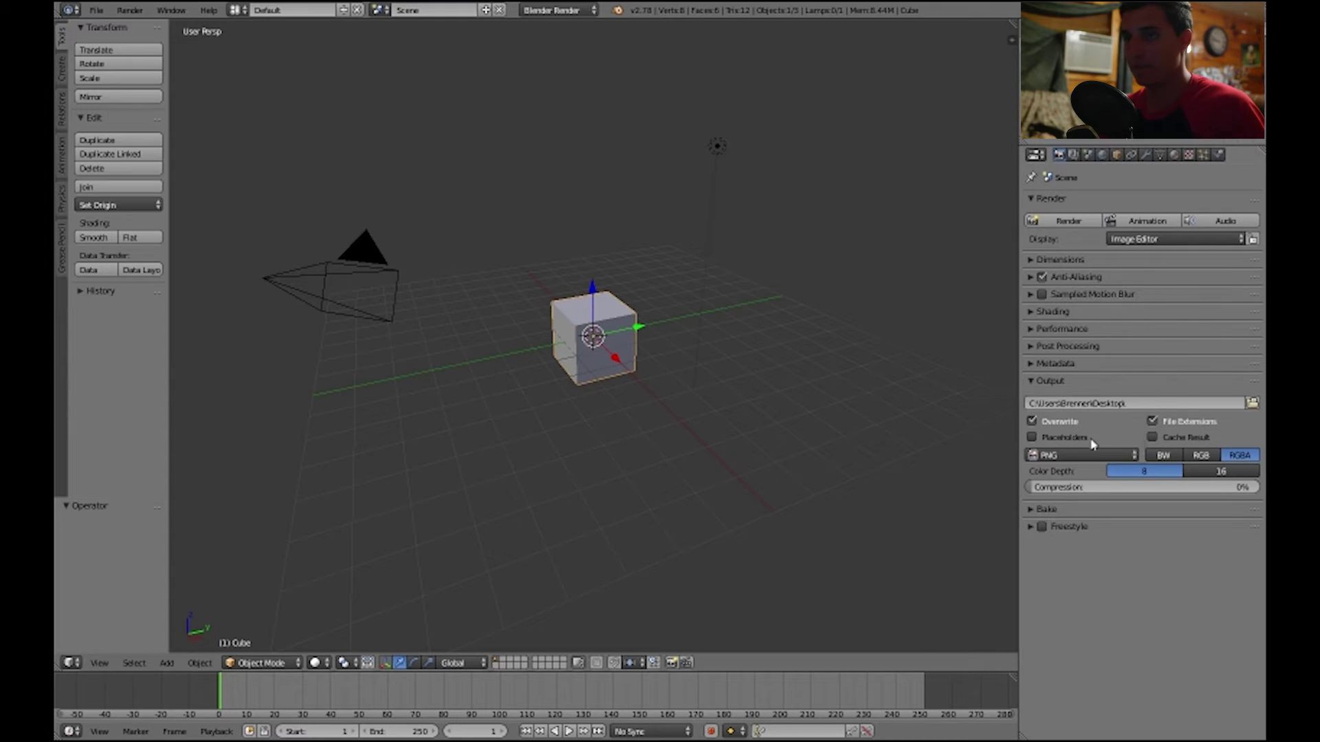
click(1036, 485)
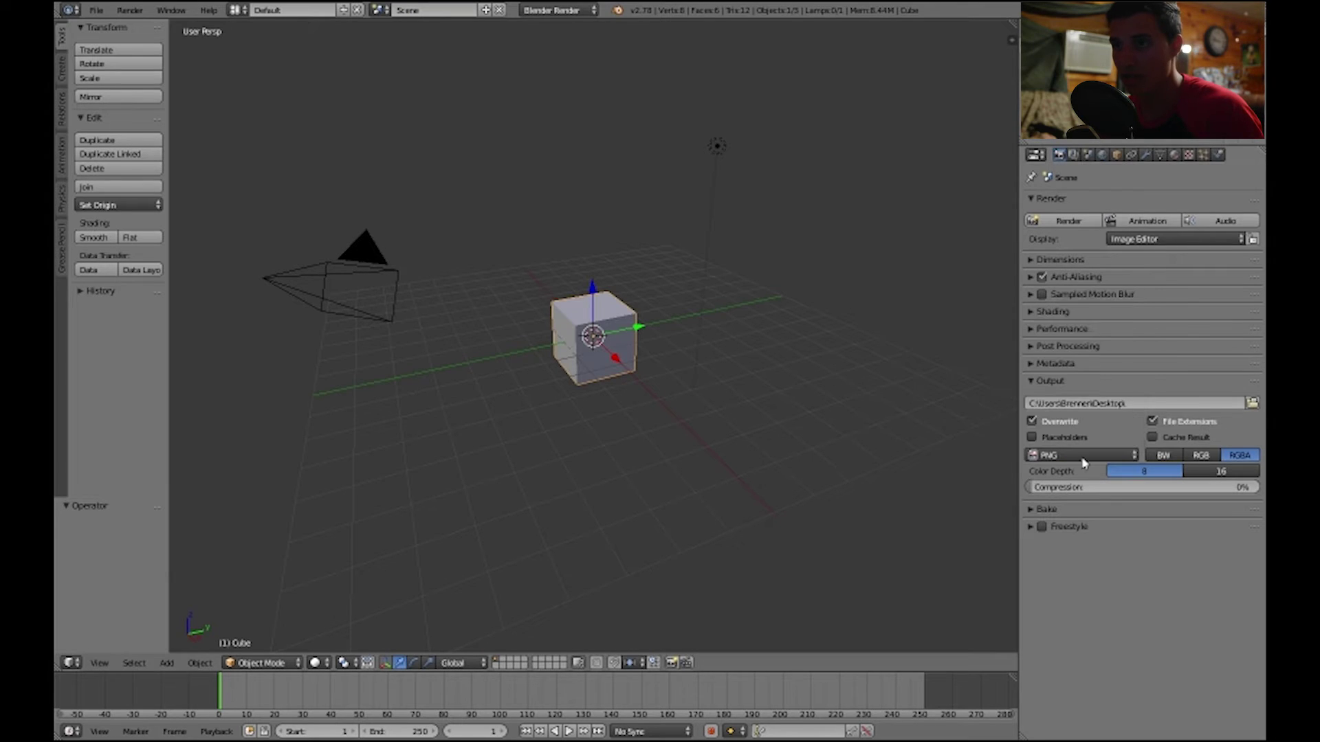
click(1052, 455)
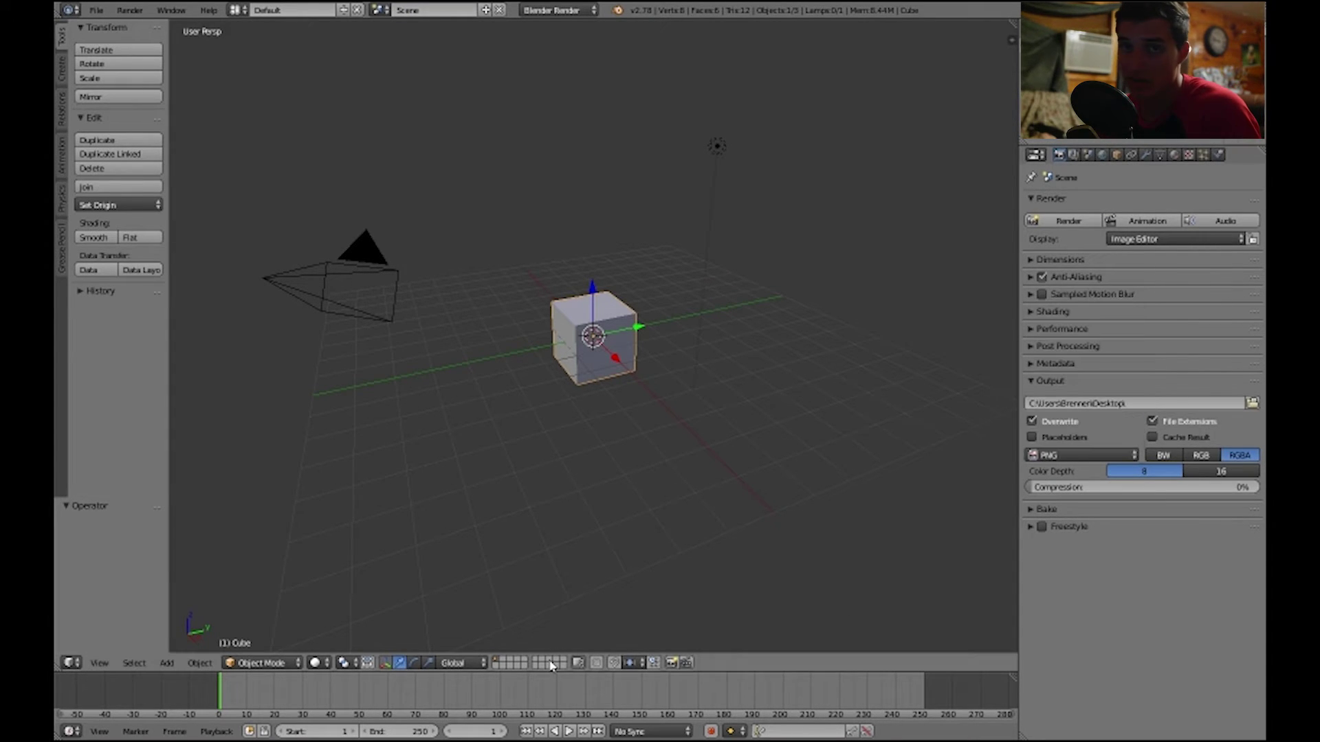
click(1080, 455)
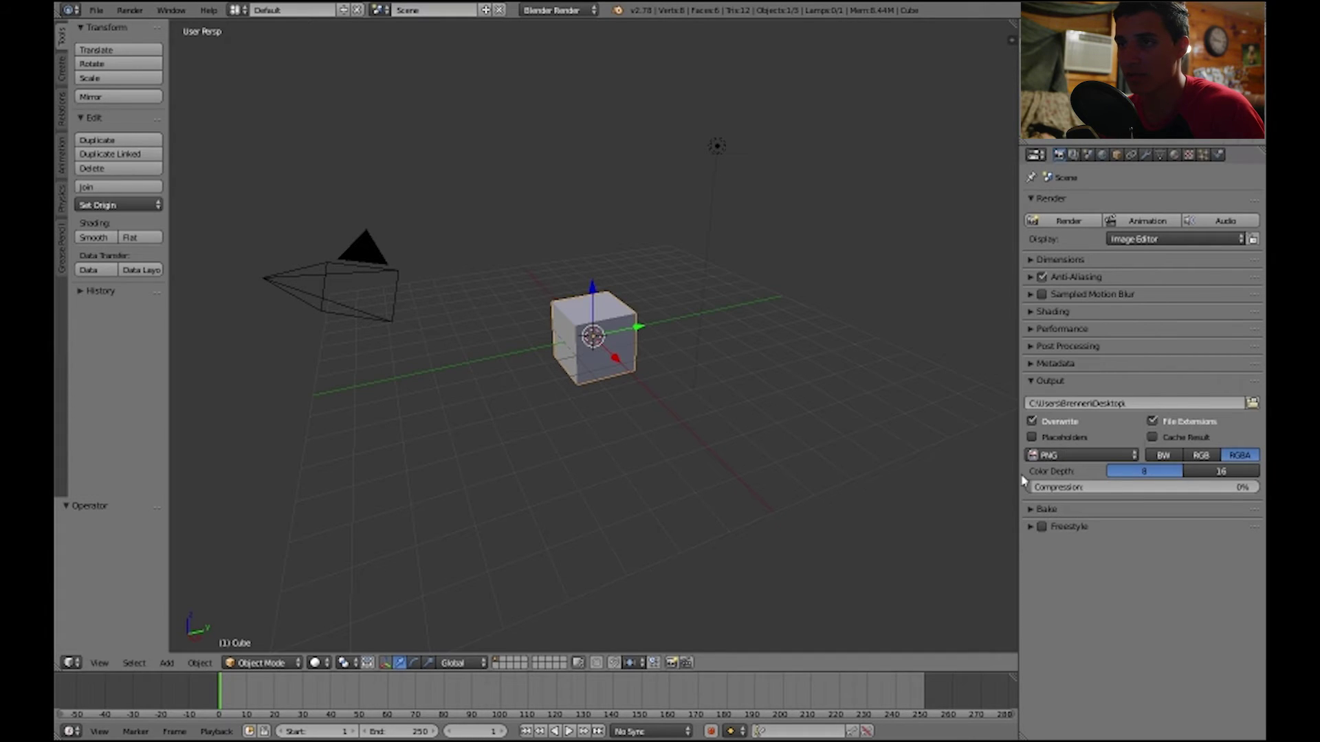
Compare the H.264 and MPEG movie formats and set the render output to H.264
click(1079, 456)
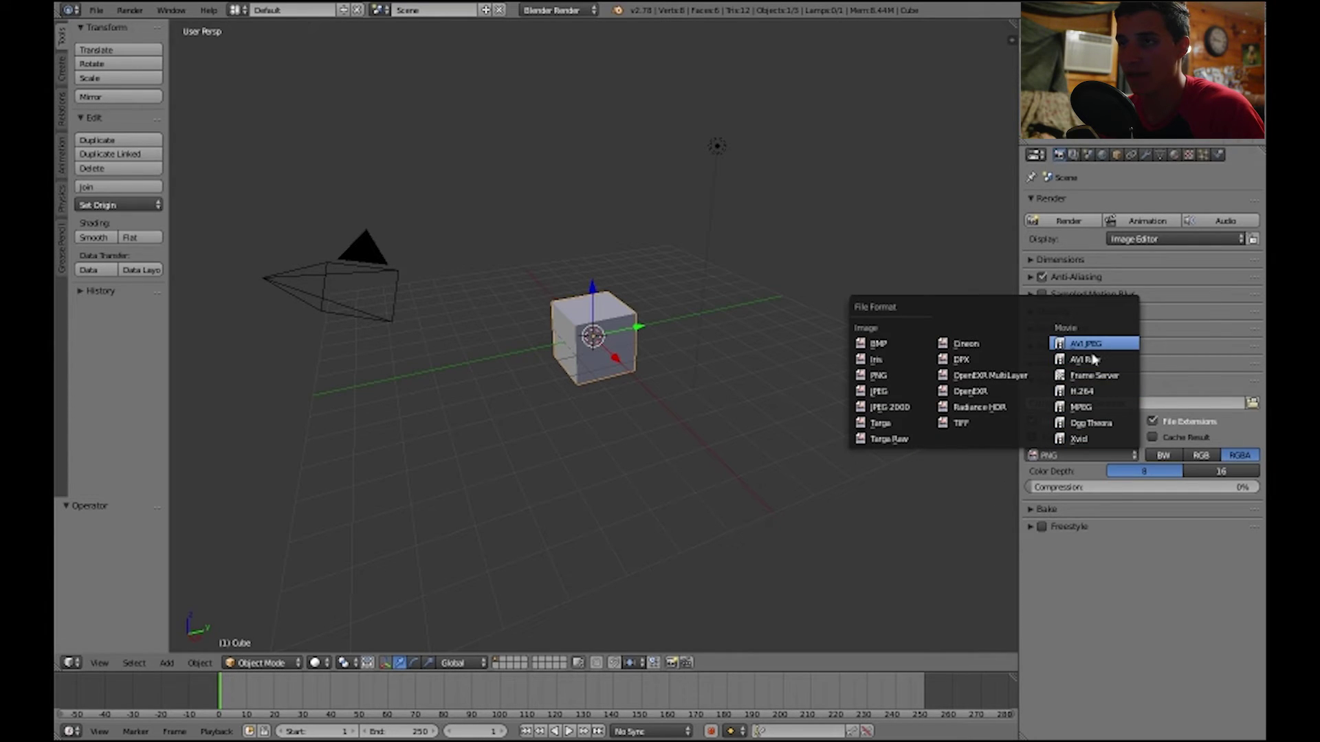
click(1104, 399)
click(1095, 456)
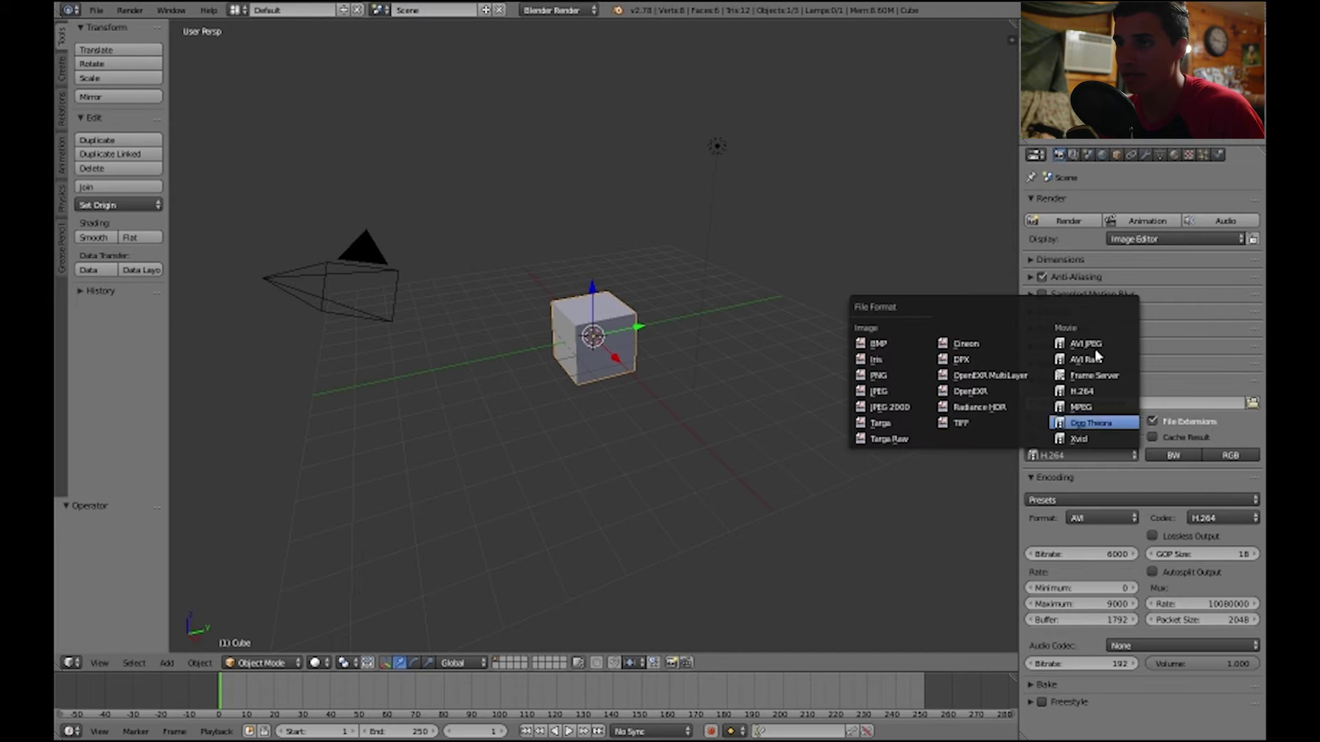
click(1102, 407)
click(1091, 457)
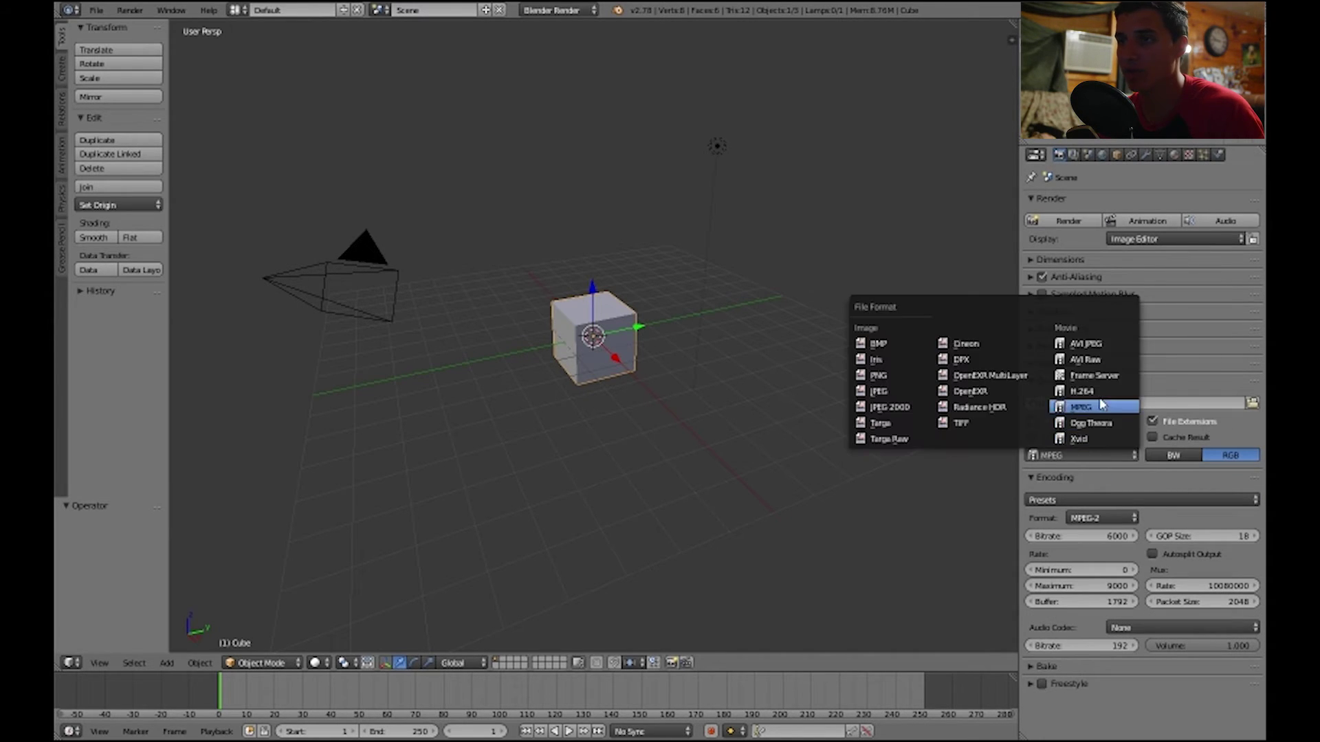
click(1082, 391)
click(1086, 456)
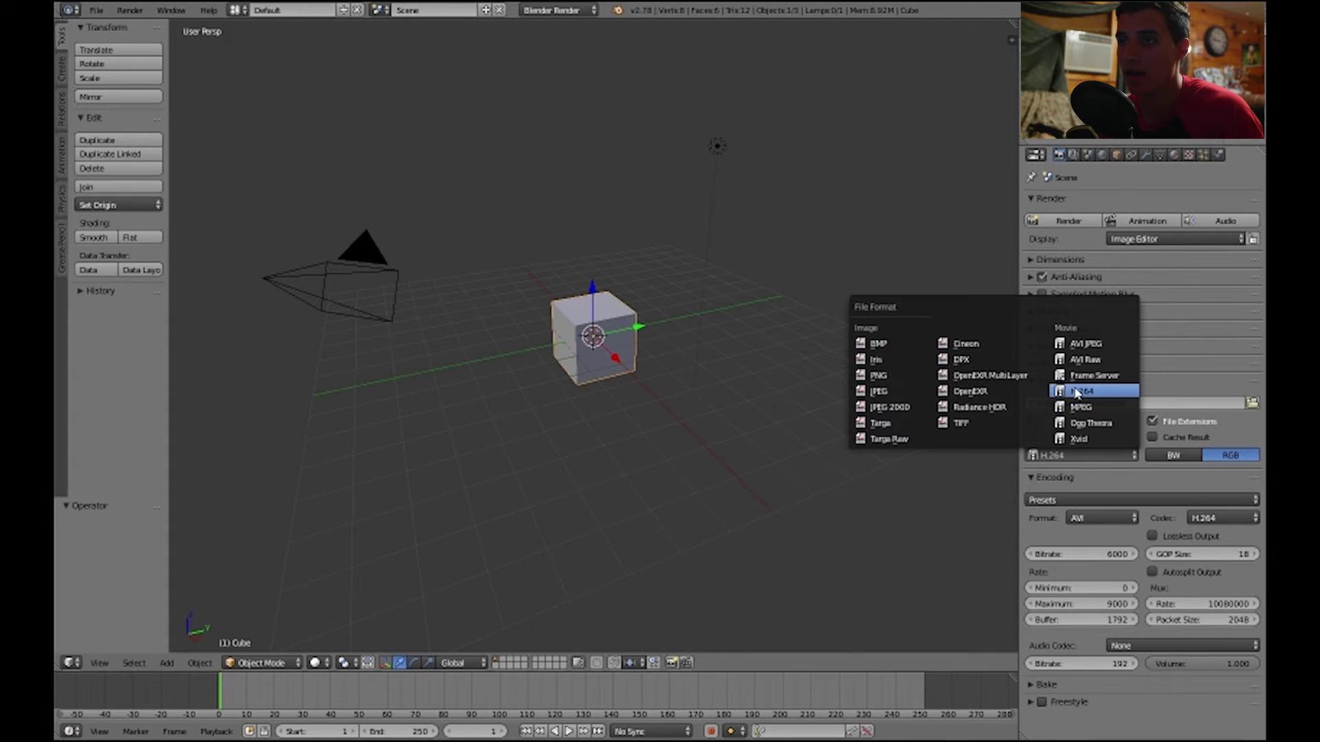
click(1085, 392)
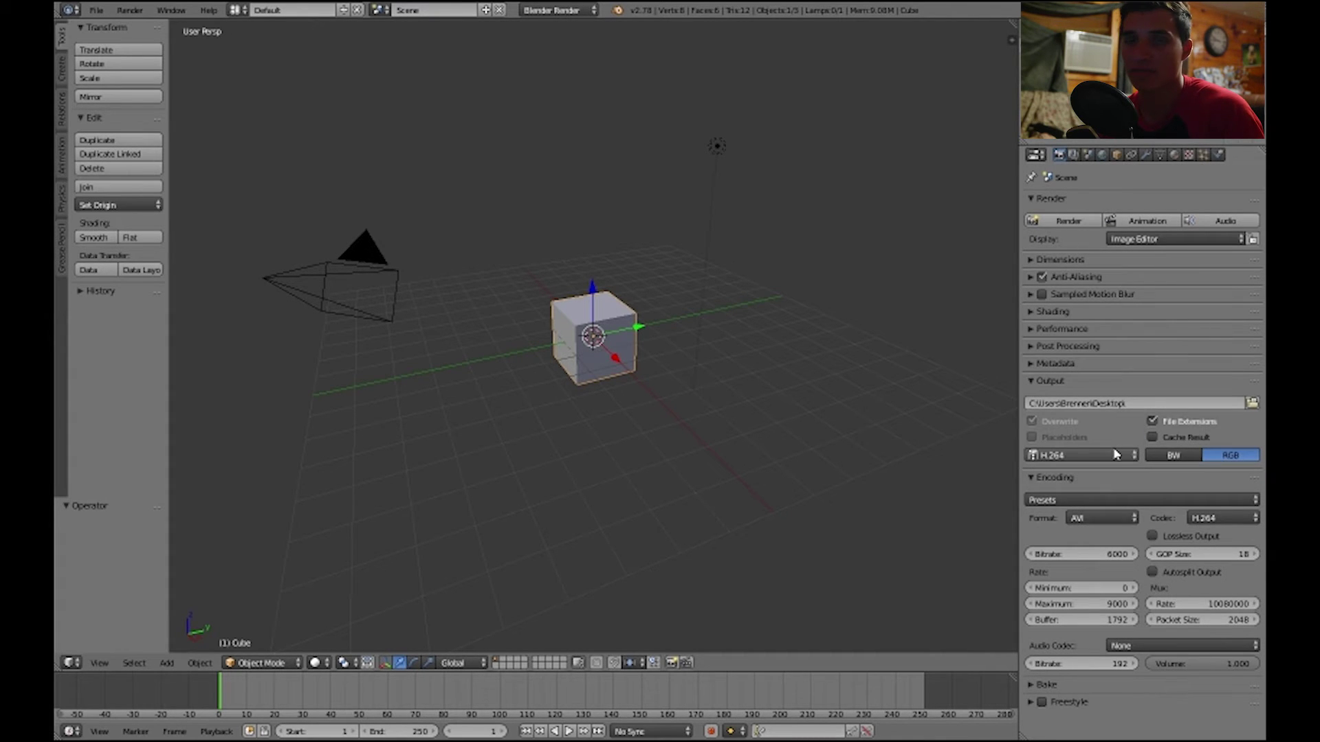
Check the H.264 container format options, try AVI Raw as the output format, and switch back to H.264
click(1107, 515)
click(1143, 522)
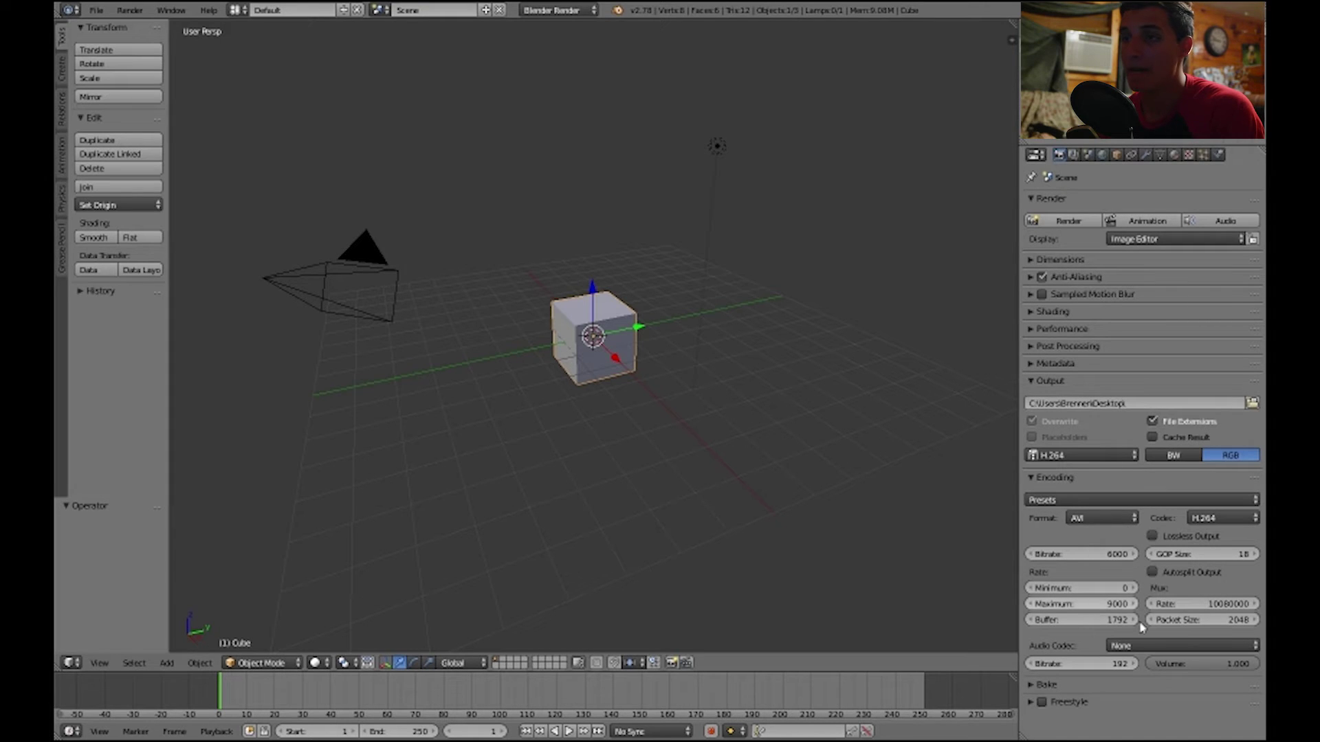
click(1103, 450)
click(1089, 352)
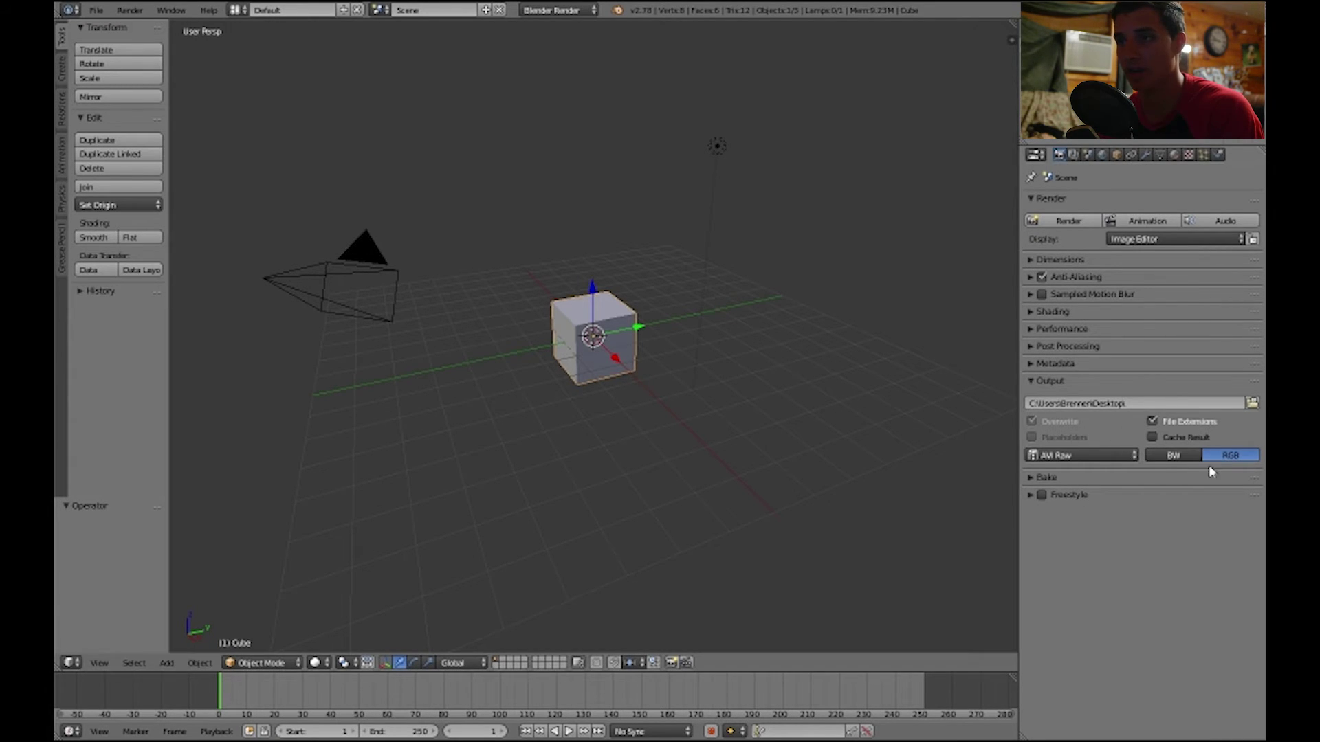
click(1100, 454)
click(1093, 389)
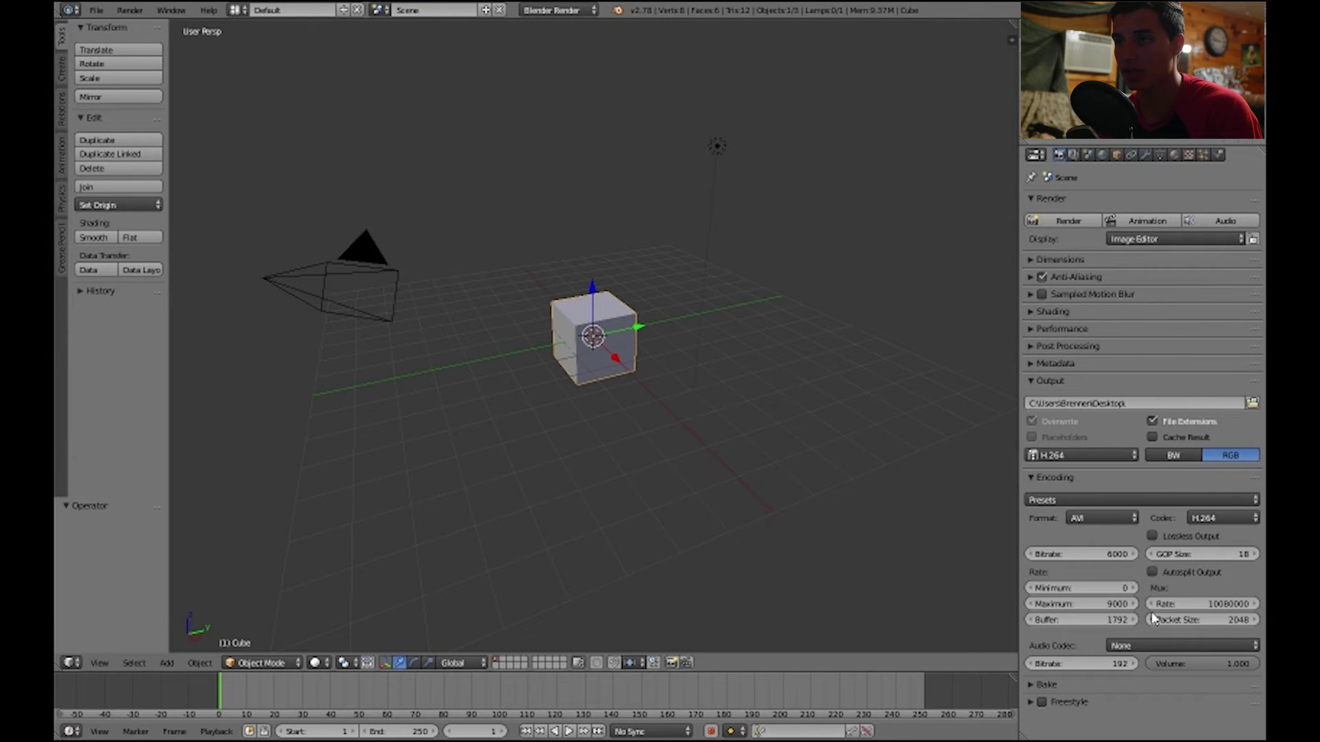
Review the available audio codecs for the H.264 encoding and keep None selected
click(1134, 645)
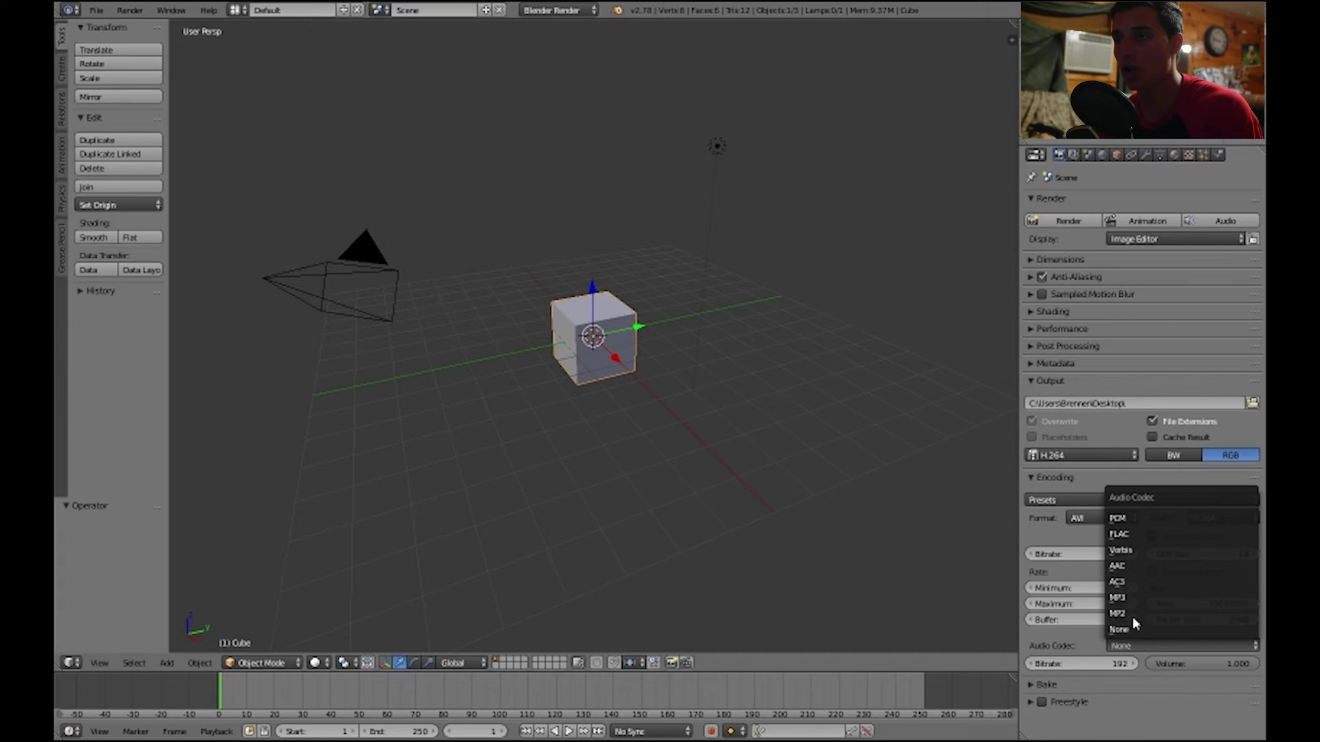
click(1119, 629)
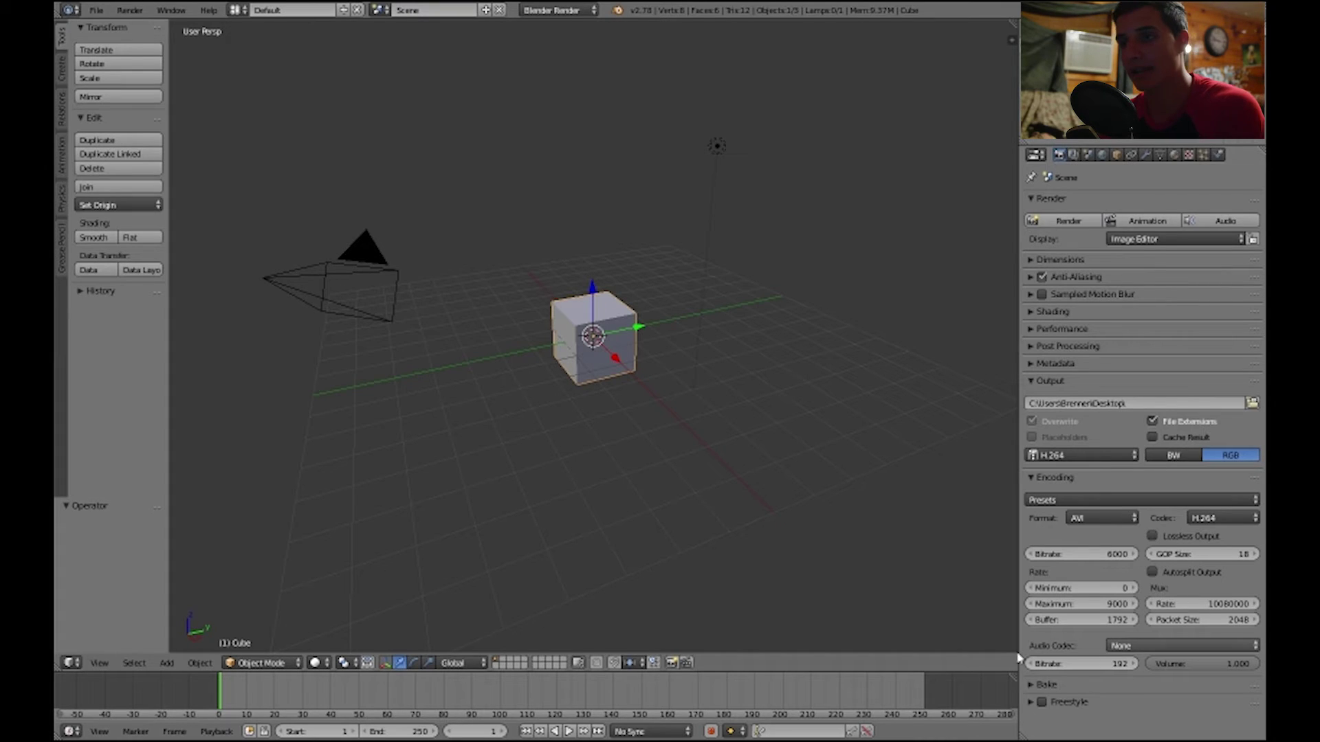
click(1109, 646)
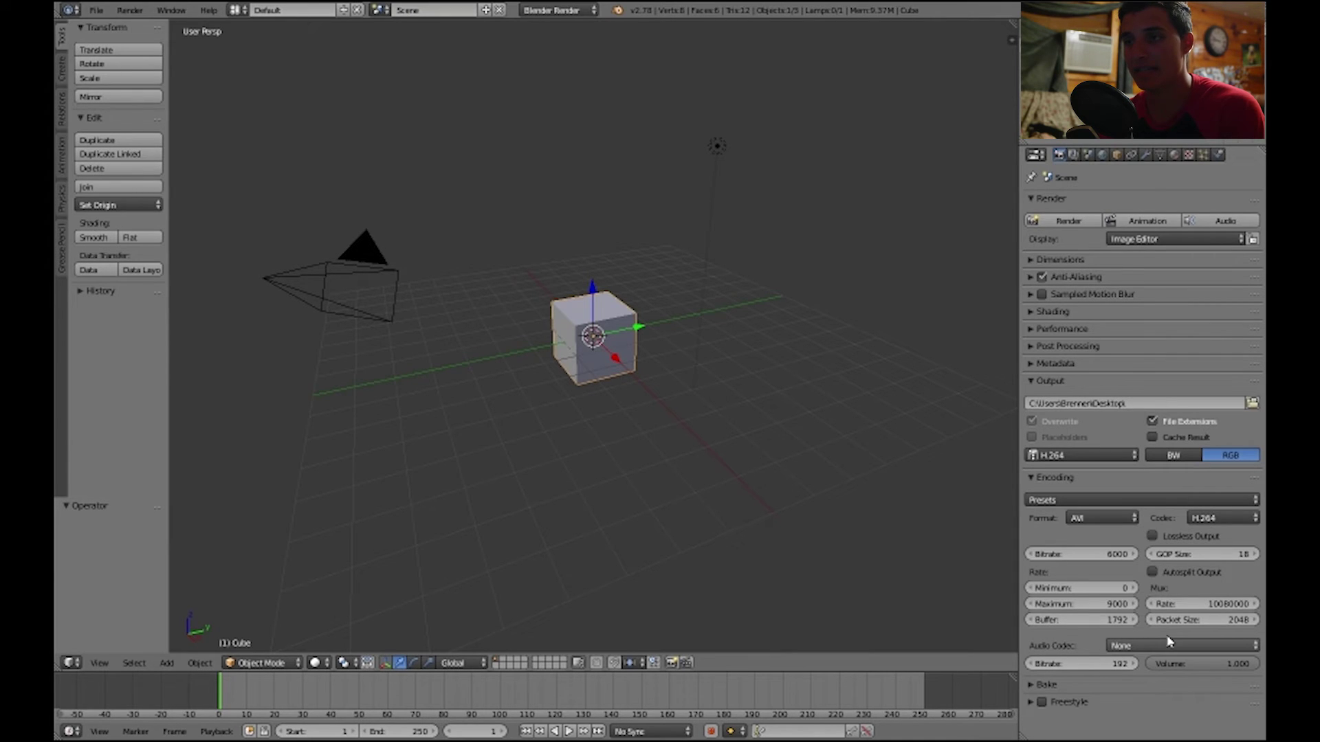
click(1126, 649)
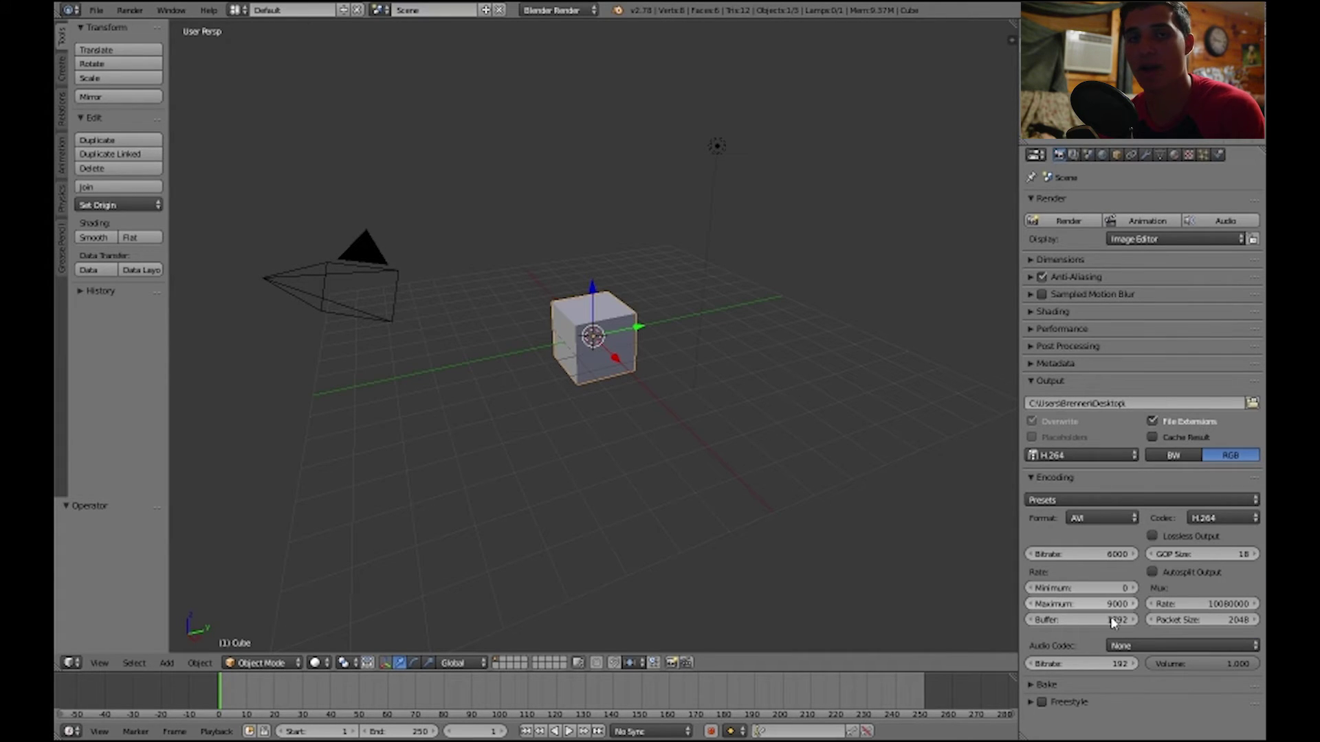
Set the audio codec for the H.264 encoding to MP3
click(1174, 644)
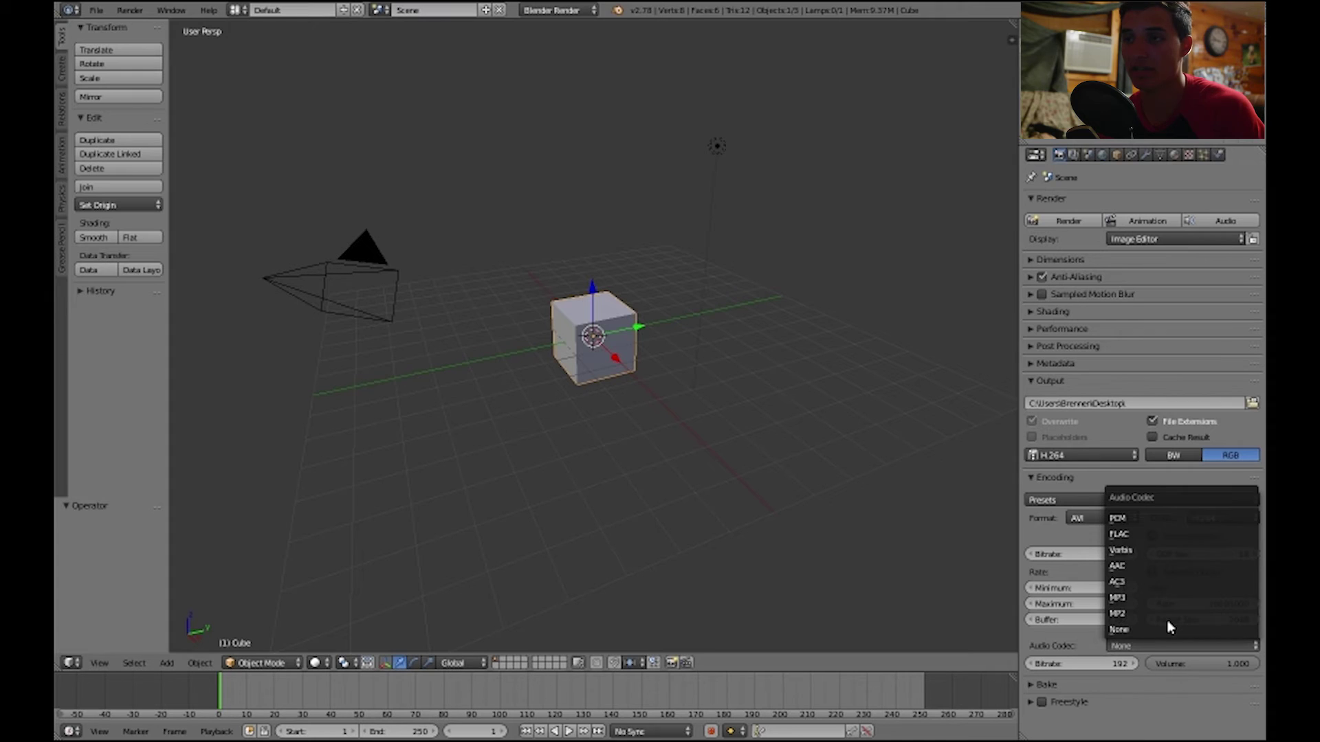
click(1155, 599)
click(1150, 649)
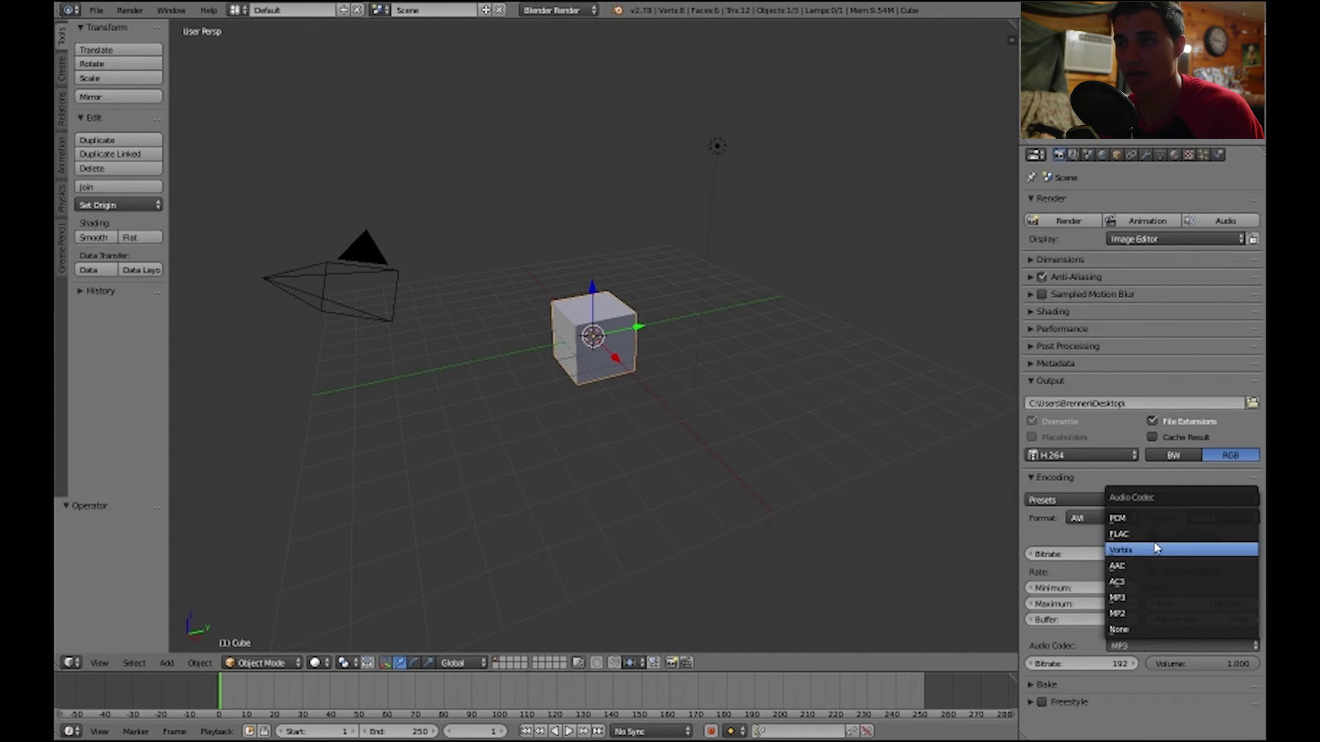
click(1160, 604)
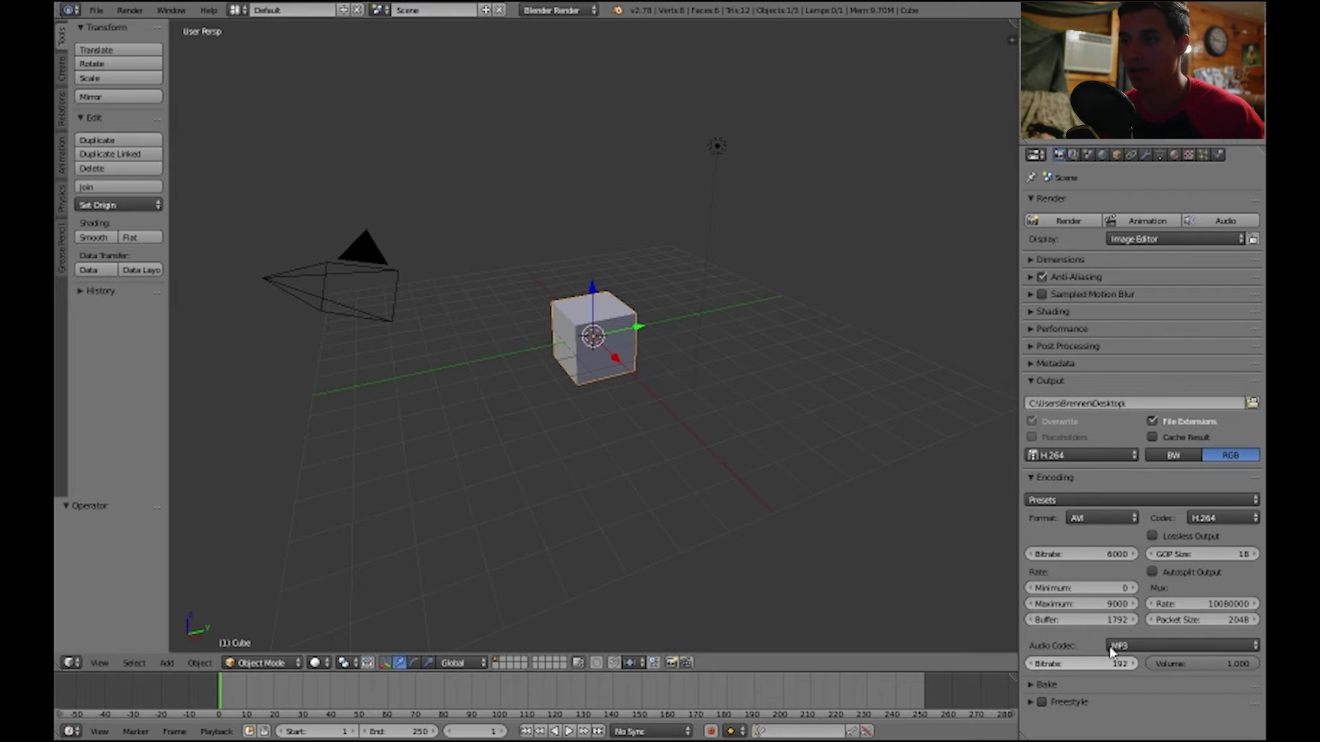
Switch the render output between MPEG and H.264 to compare their encoding settings, ending on MPEG
click(1100, 518)
click(1072, 455)
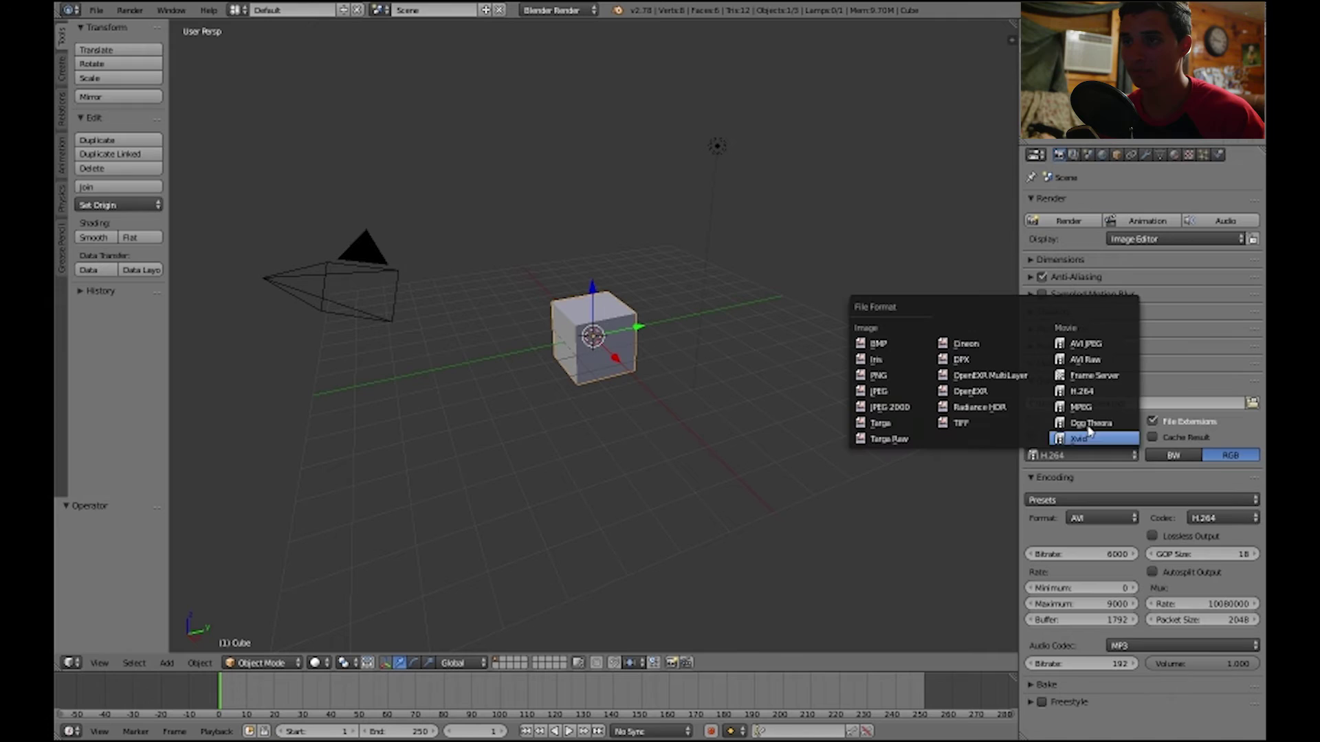
click(1080, 407)
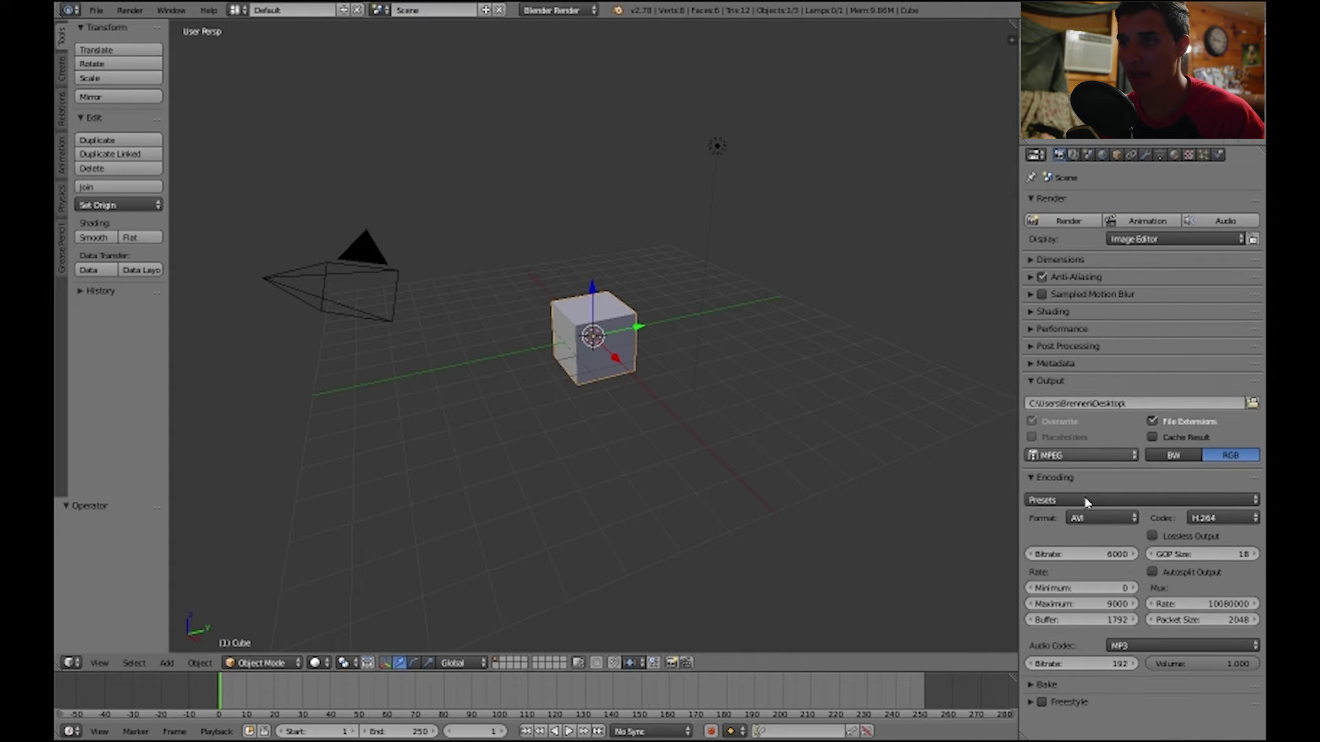
click(1108, 461)
click(1093, 398)
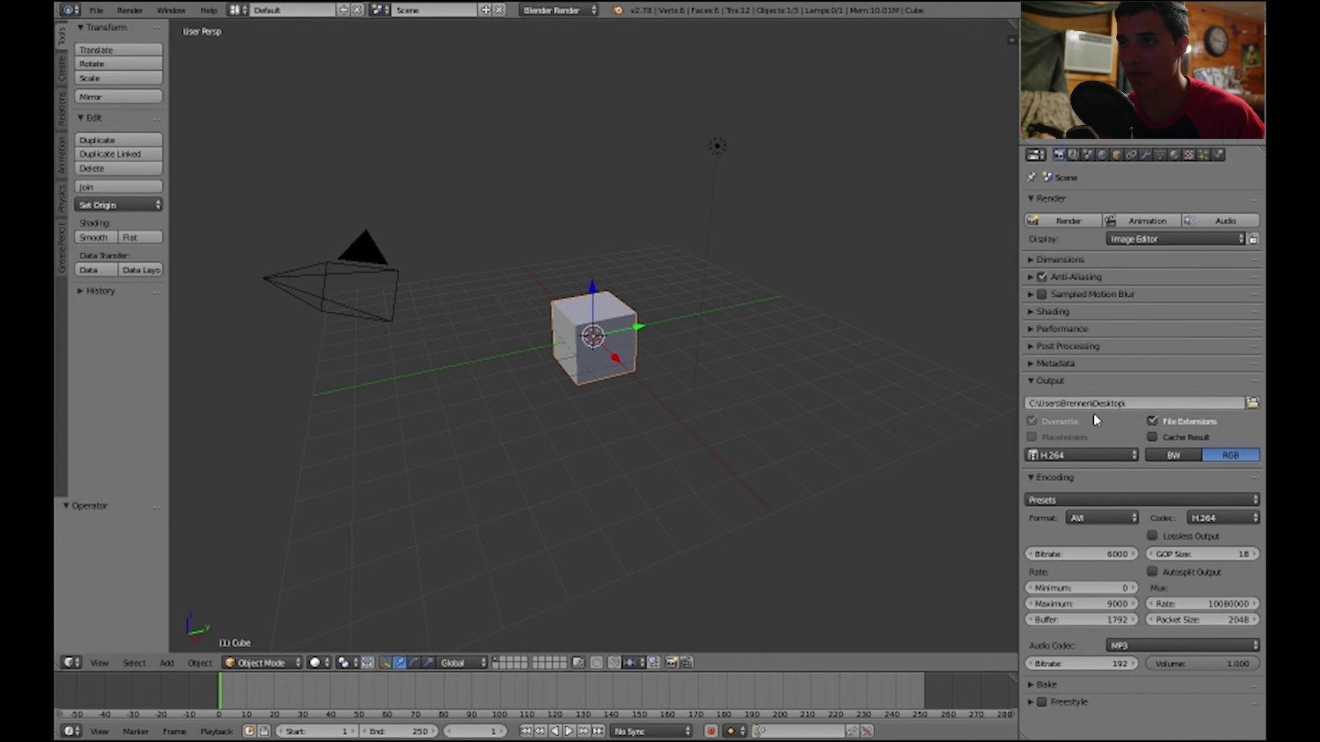
click(1111, 460)
click(1098, 399)
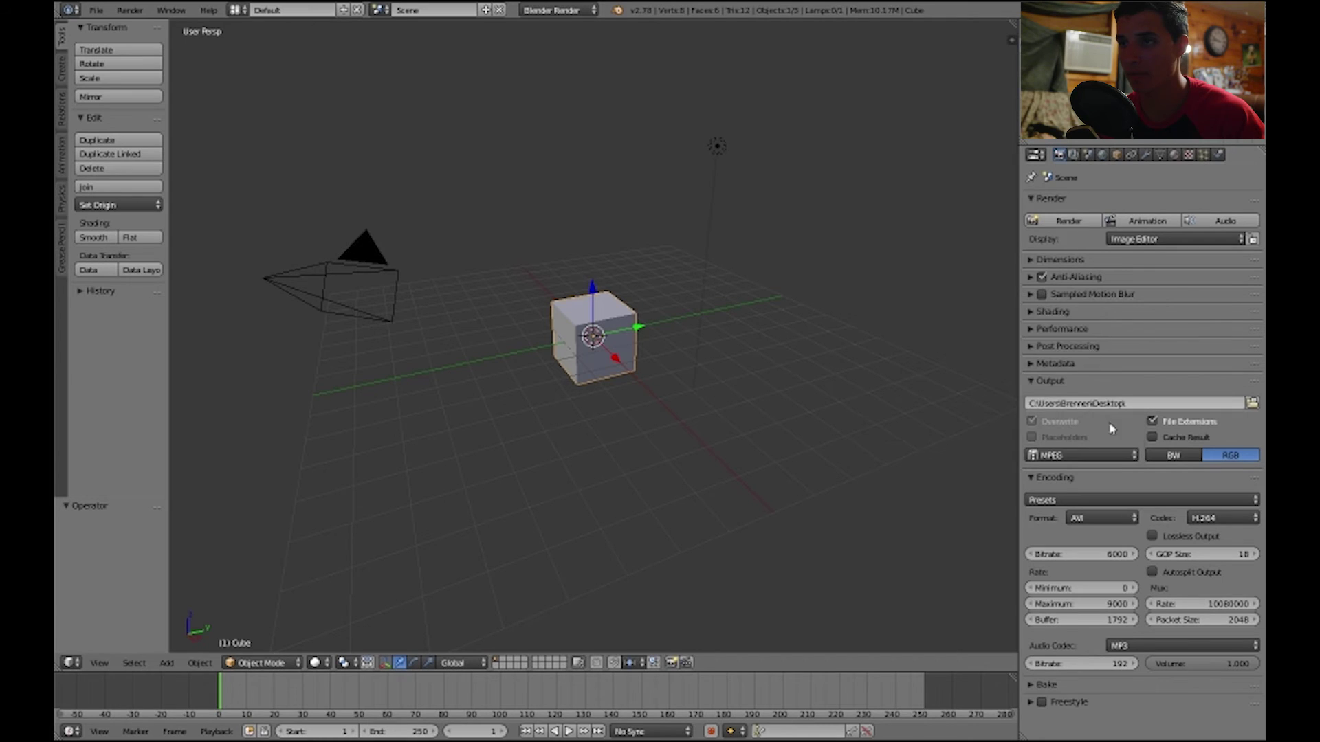
Try Ogg Theora and Xvid as the render output format to compare their encoding settings
click(1107, 460)
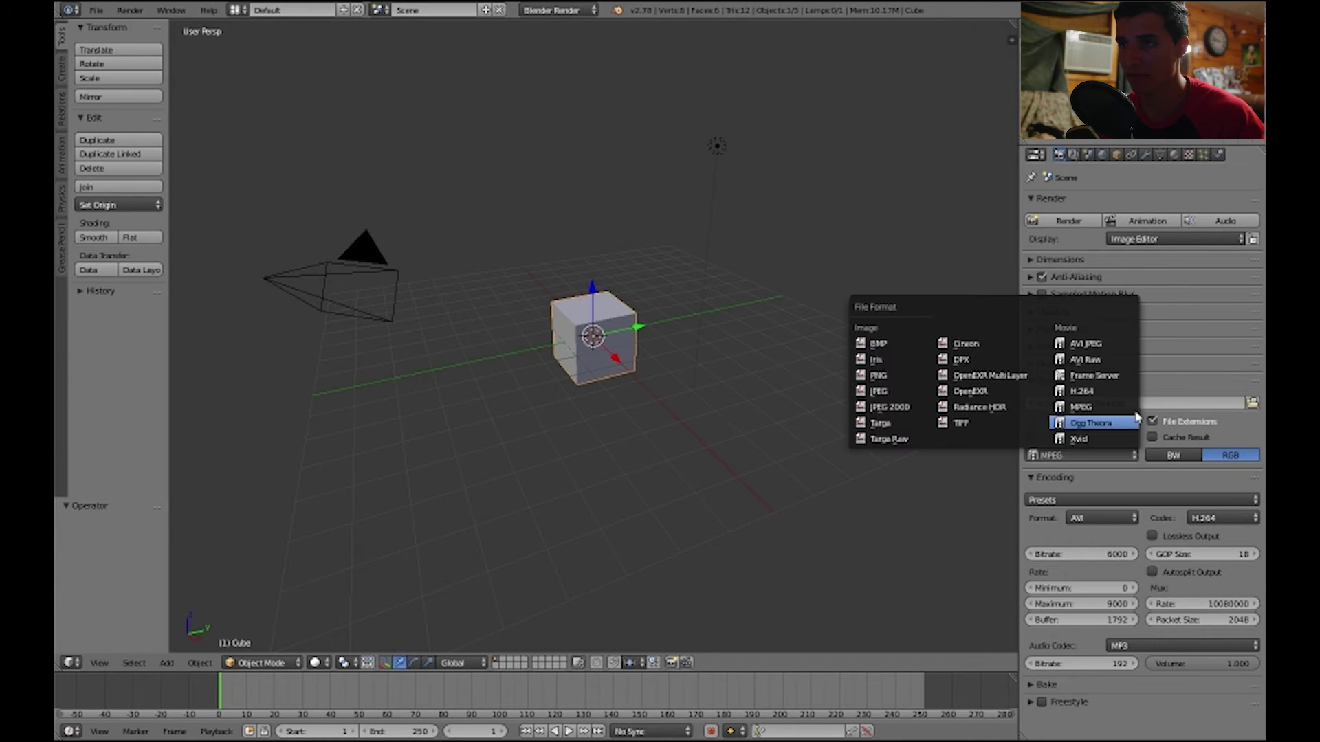
click(1119, 422)
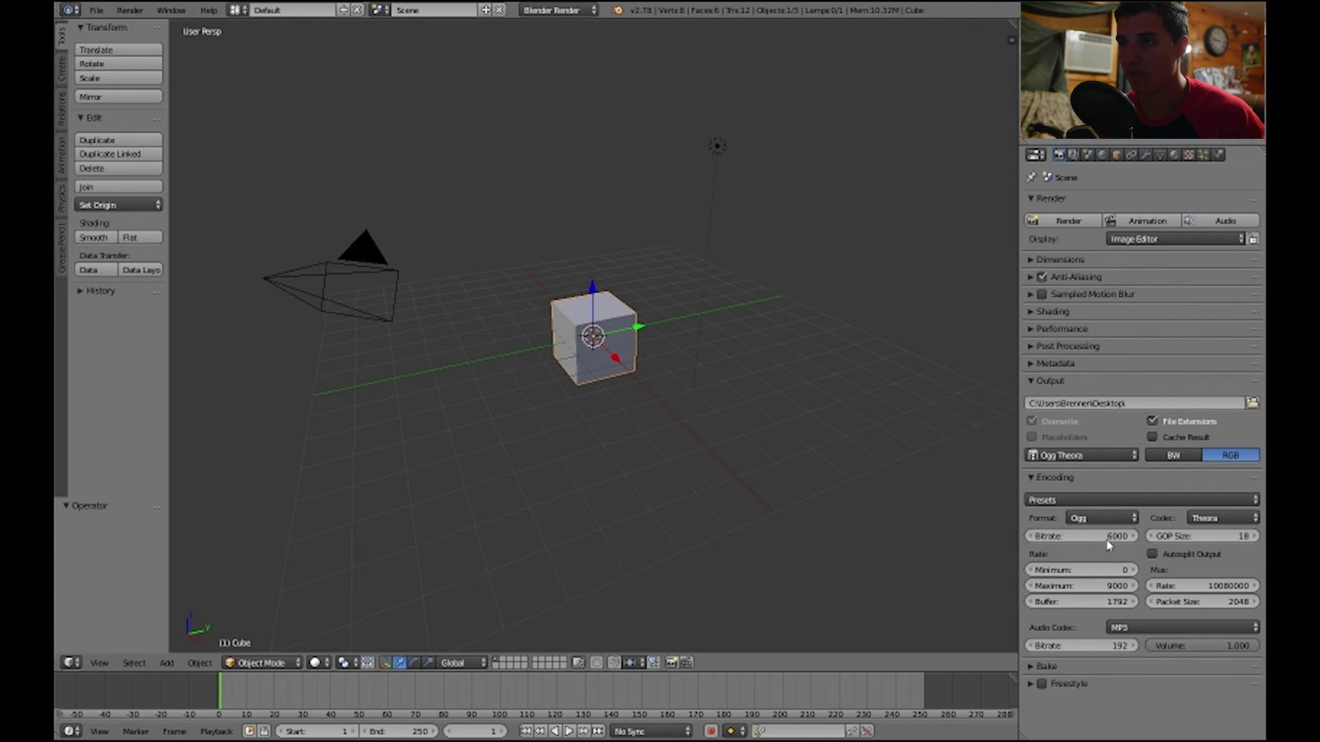
click(1099, 454)
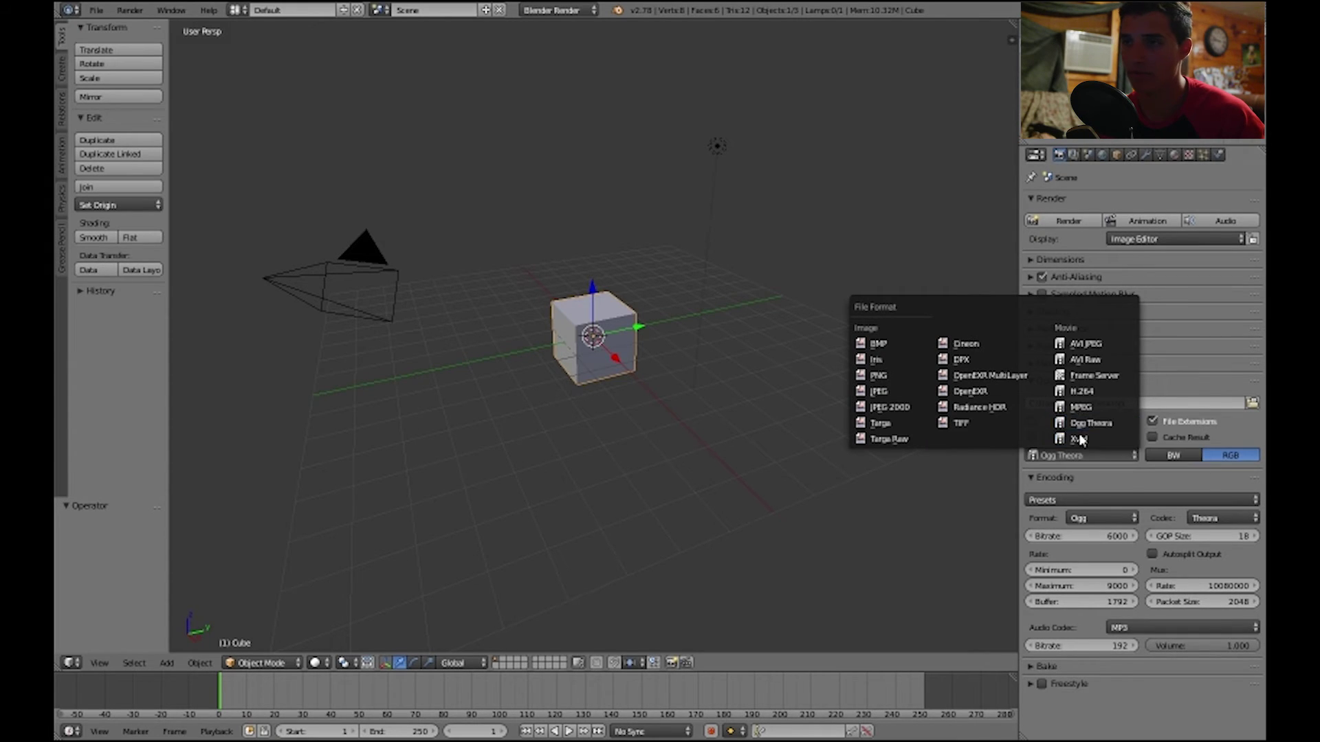
click(1076, 437)
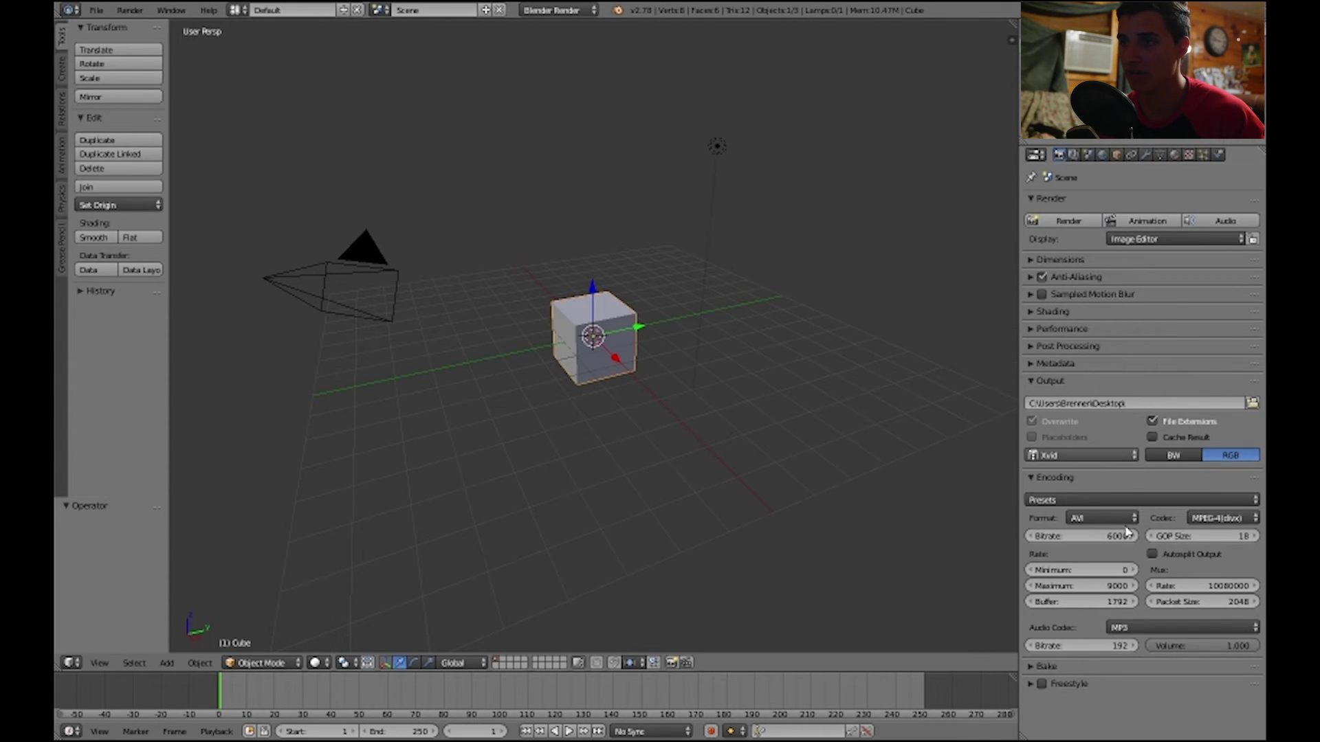
Try Frame Server, AVI Raw and AVI JPEG as the render output format to compare their options
click(1104, 453)
click(1121, 375)
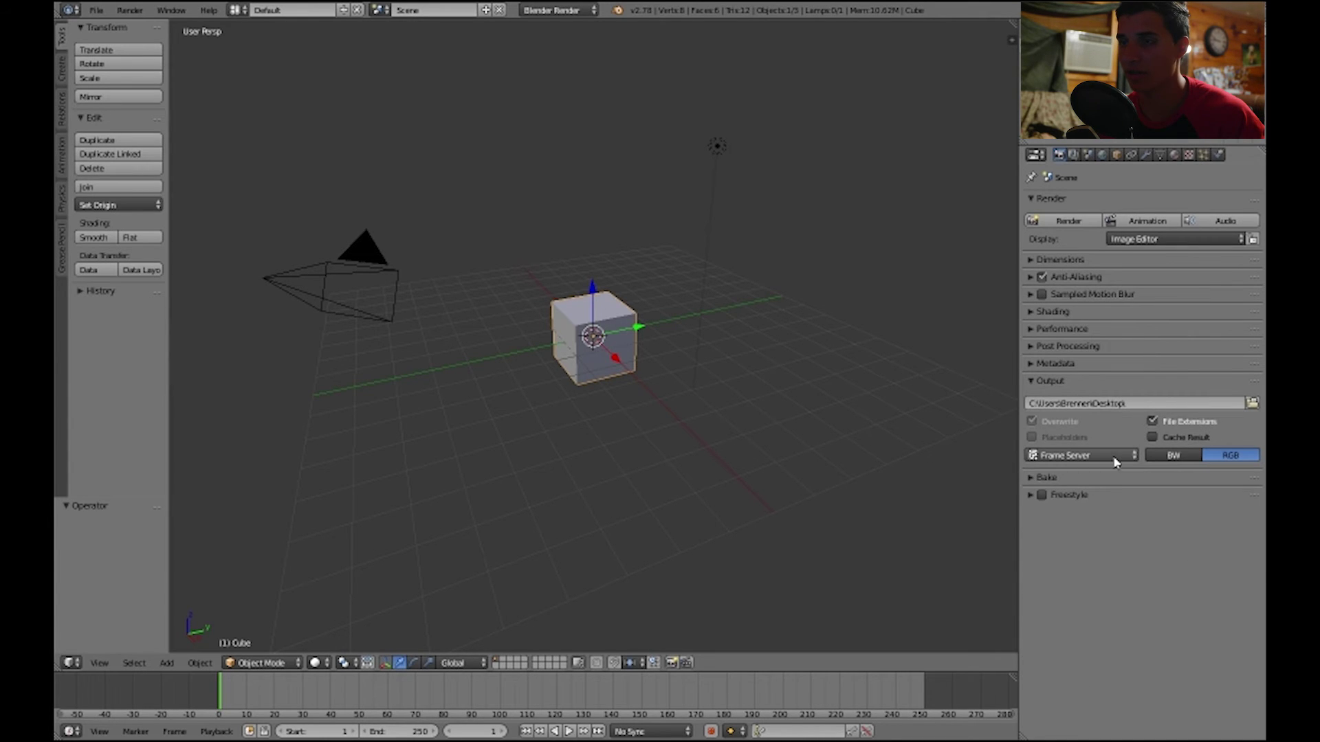
click(1107, 455)
click(1100, 360)
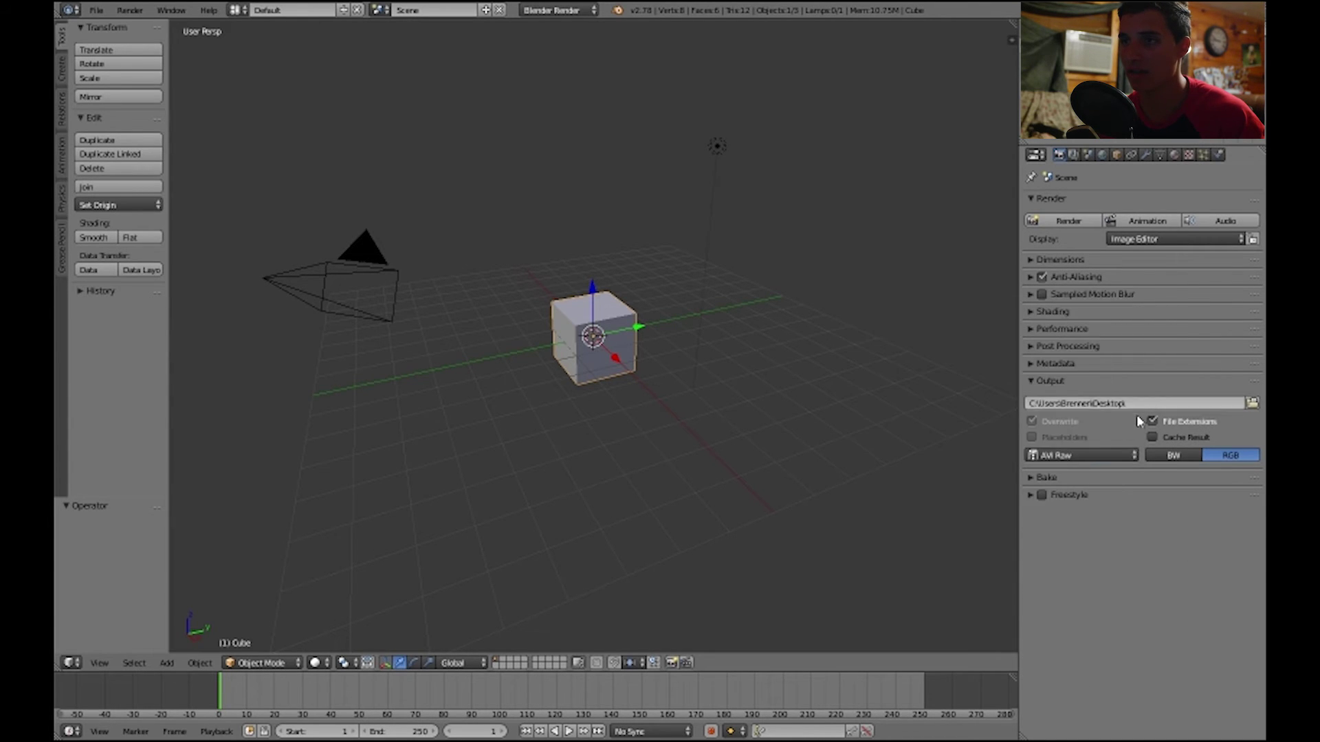
click(1117, 456)
click(1118, 343)
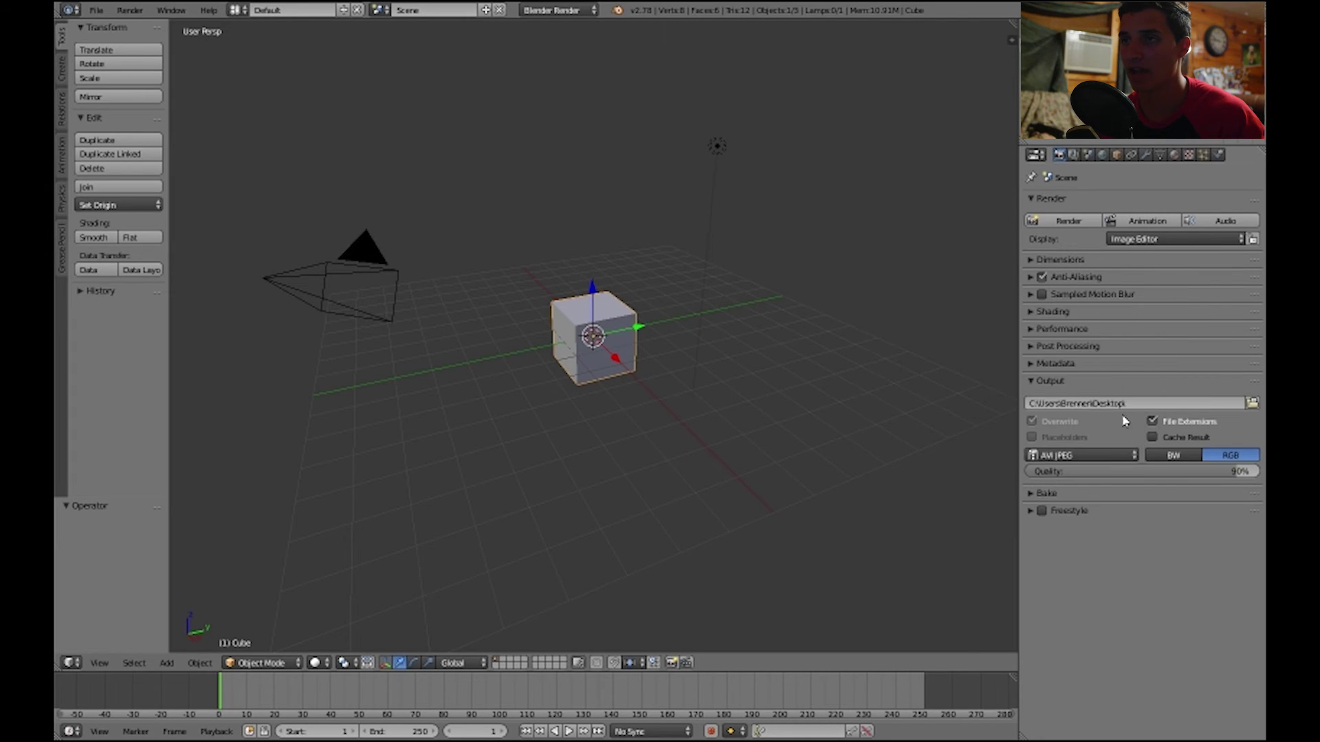
Try Frame Server and MPEG as the movie format for the render output
click(1110, 454)
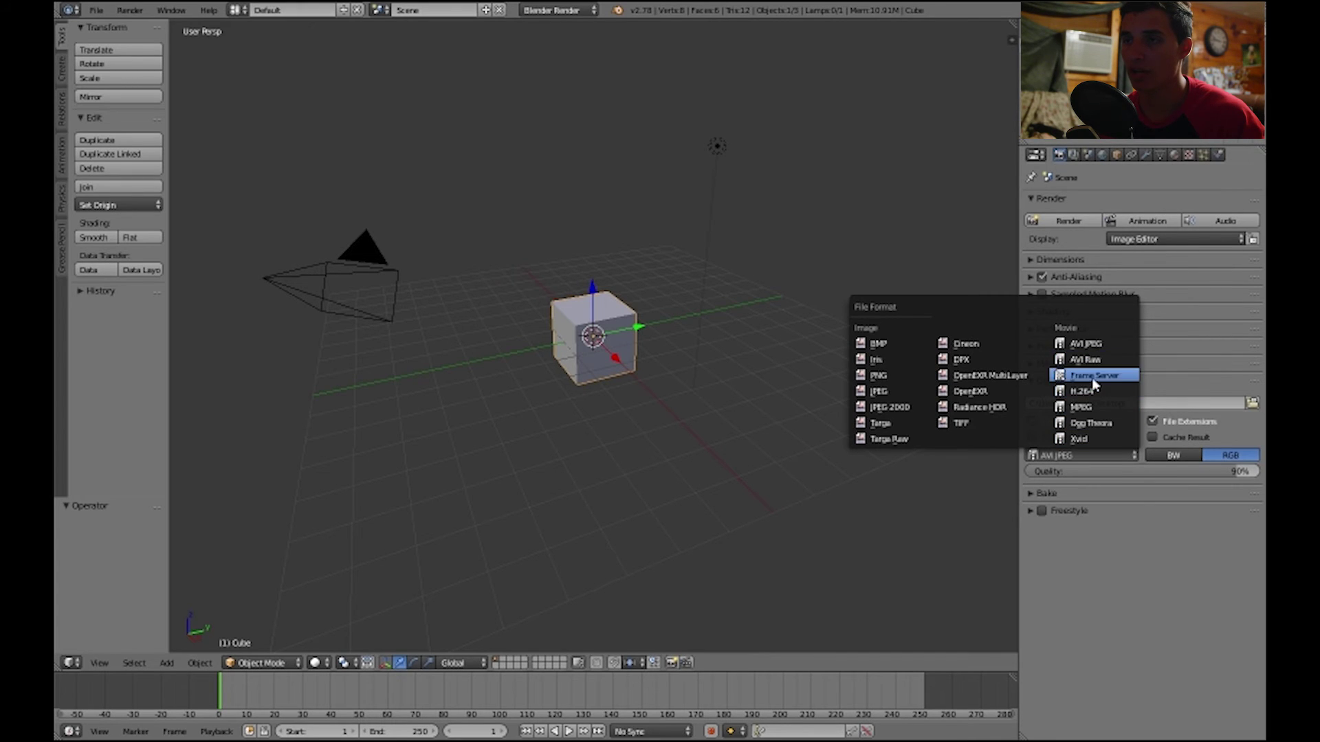
click(1091, 377)
click(1100, 454)
click(1089, 407)
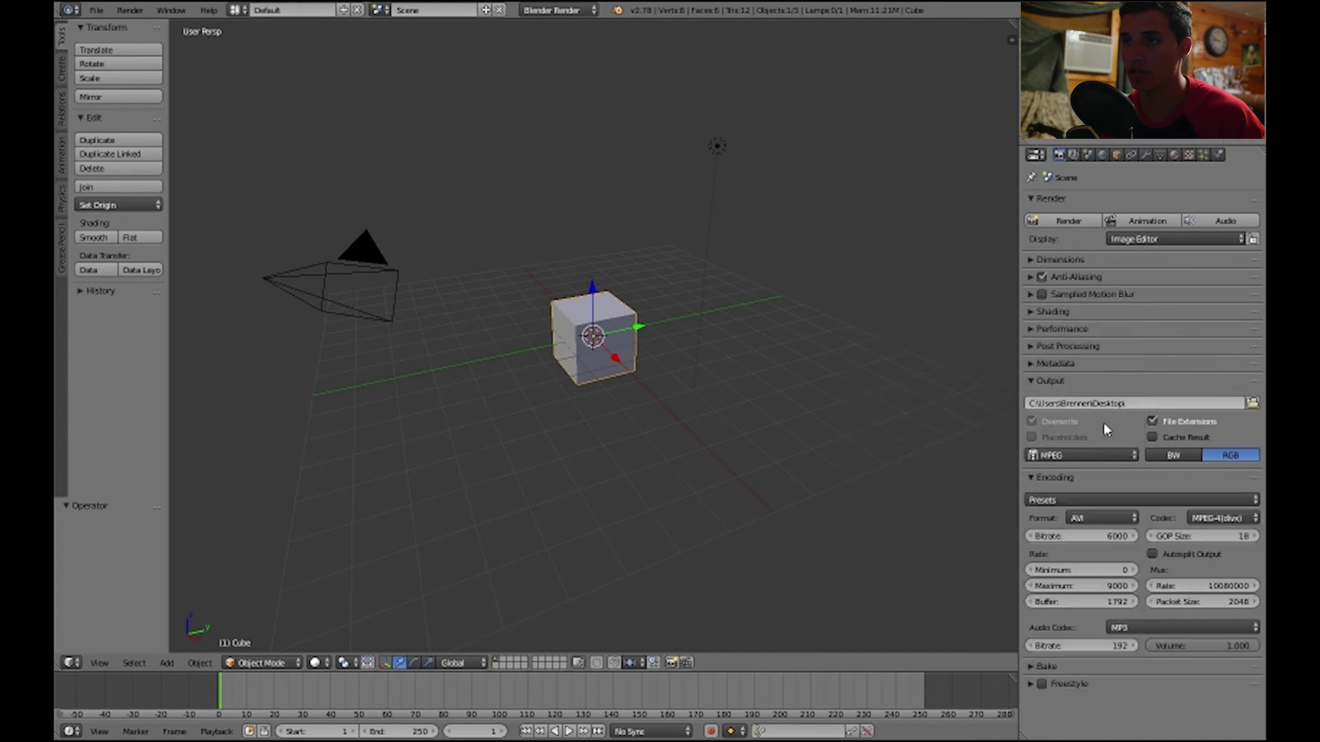
Set the render output format back to H.264 and review the available audio codecs
click(1100, 454)
click(1090, 389)
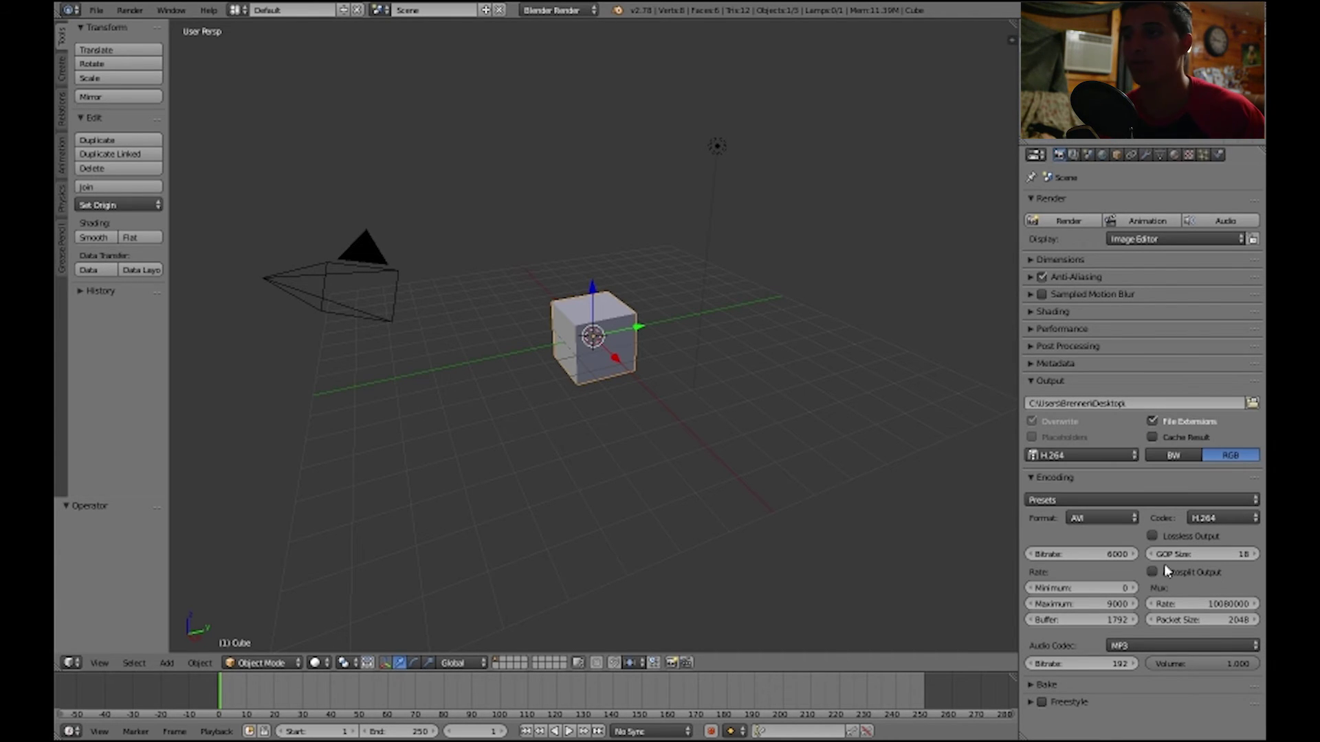
click(1193, 649)
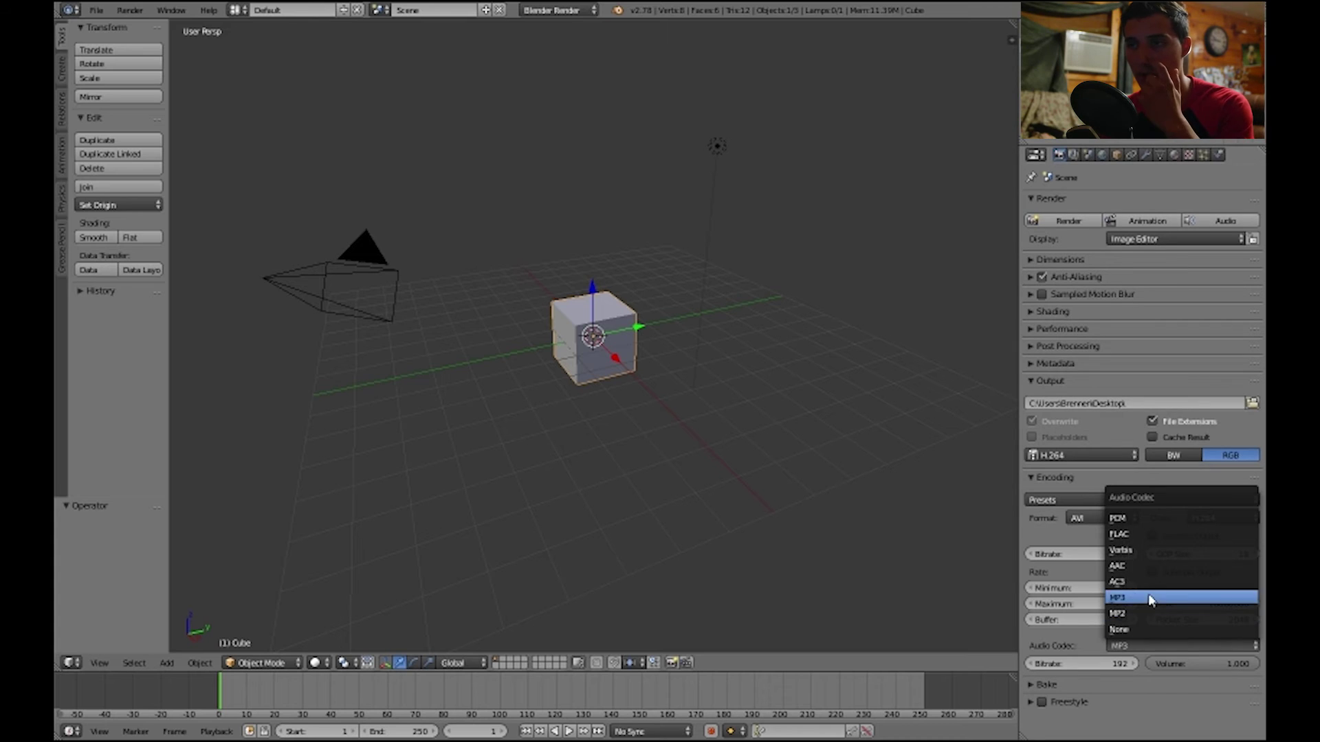
Look at the sequencer's options for adding strips in the Video Editing layout and return to the Default layout
click(236, 11)
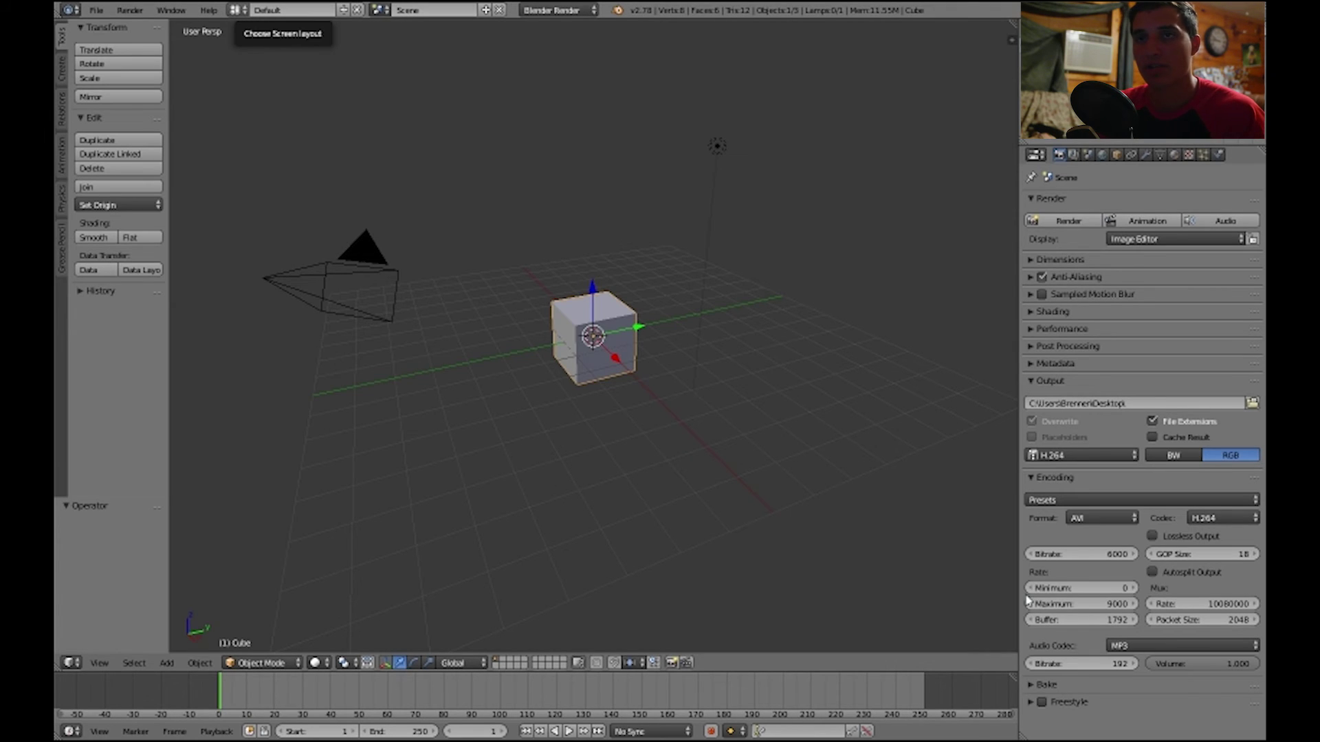
click(1086, 455)
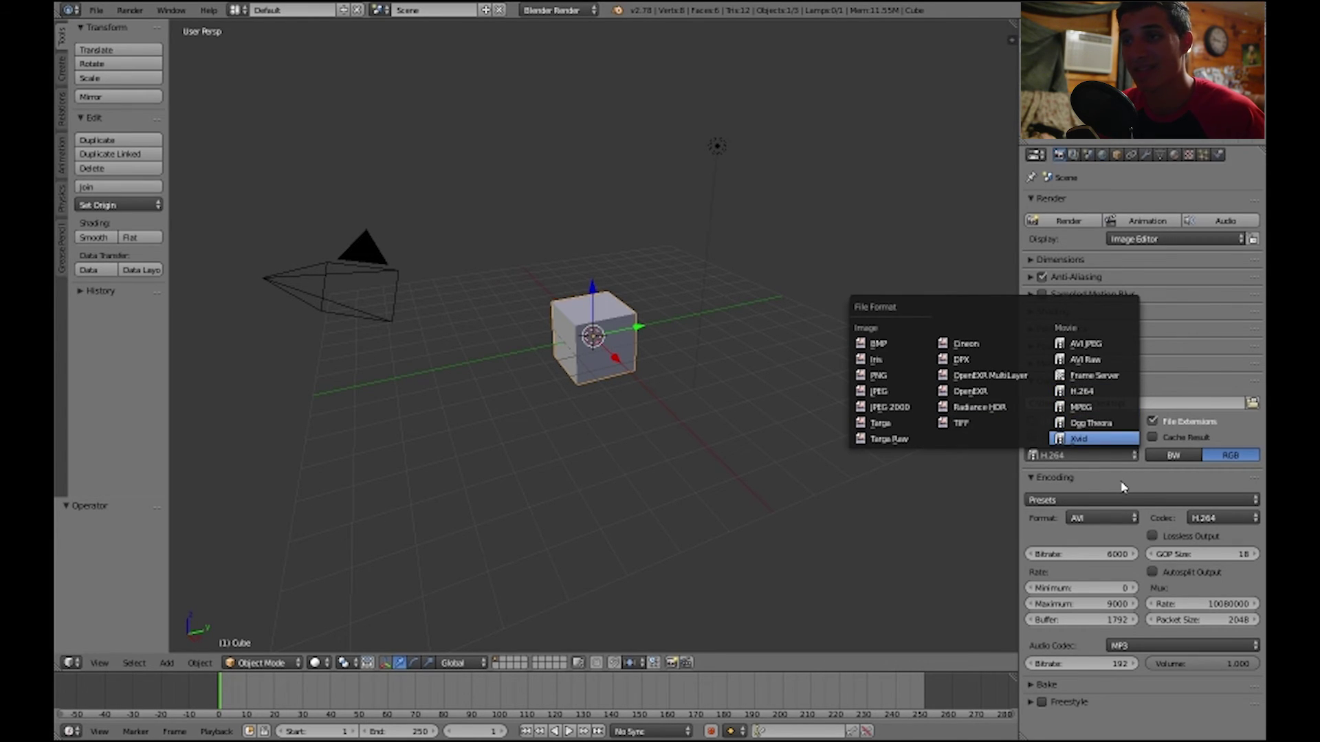
click(236, 10)
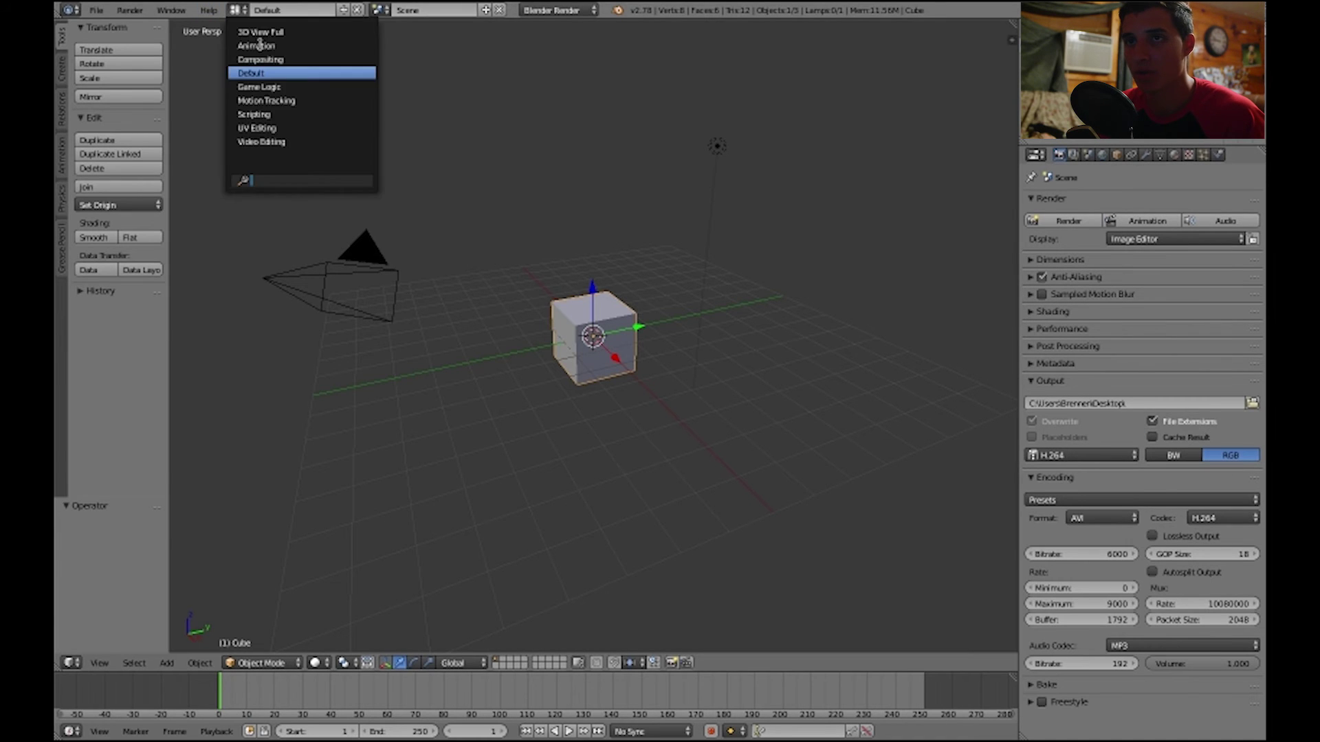
click(304, 142)
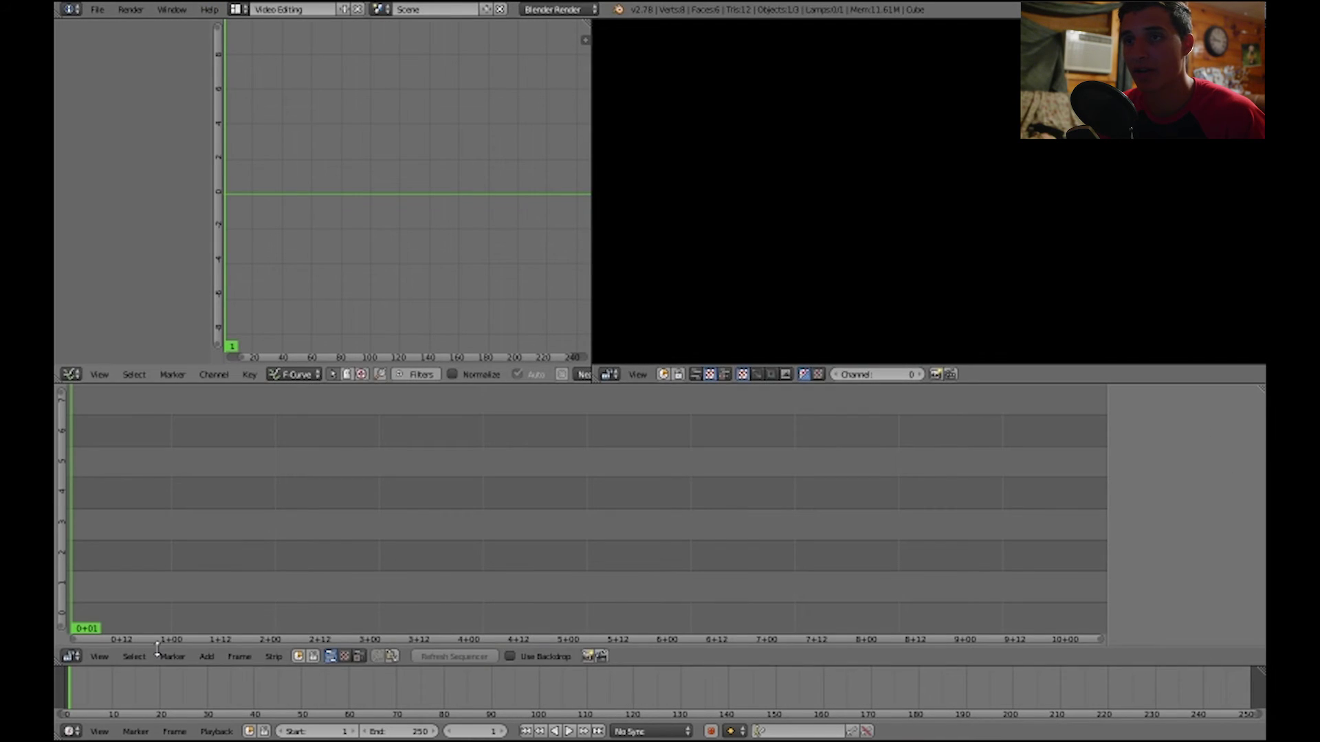
click(207, 656)
click(236, 10)
click(278, 74)
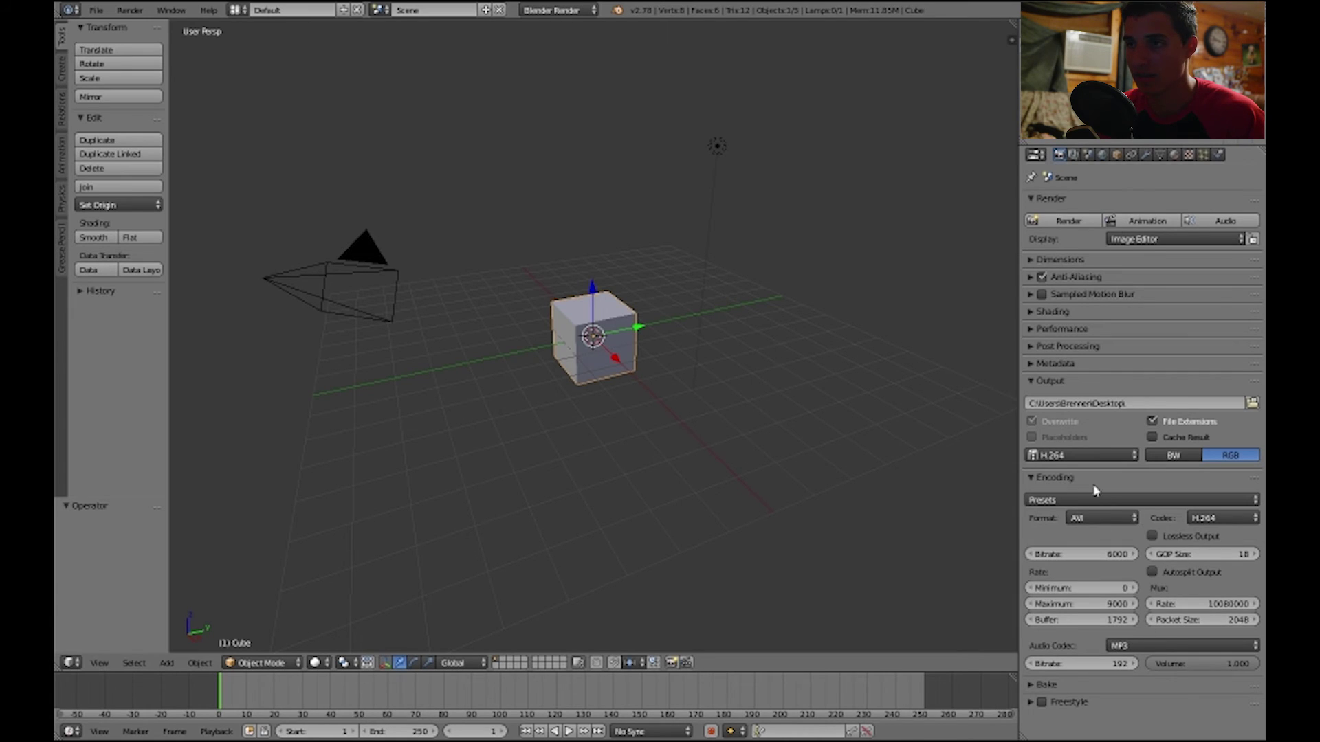
Select H.264 as the render output format and MP3 as its audio codec
click(1099, 455)
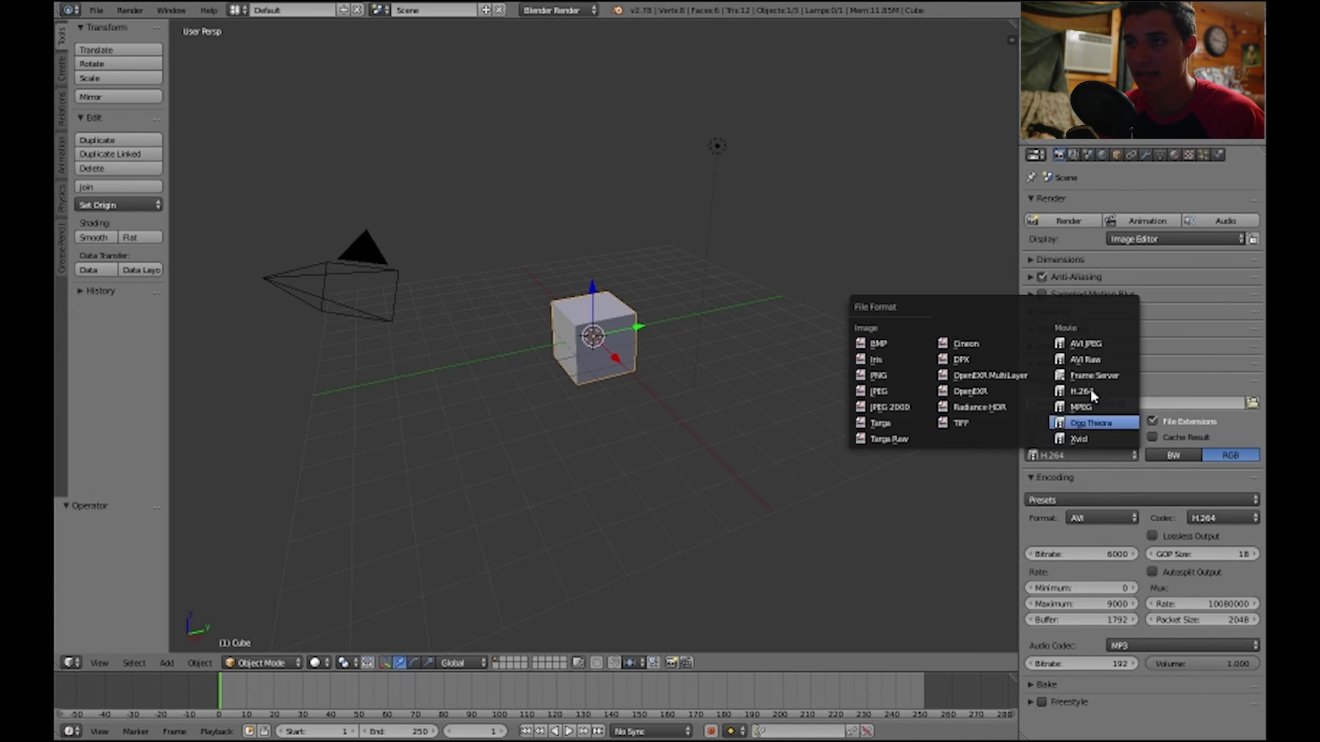
click(1089, 390)
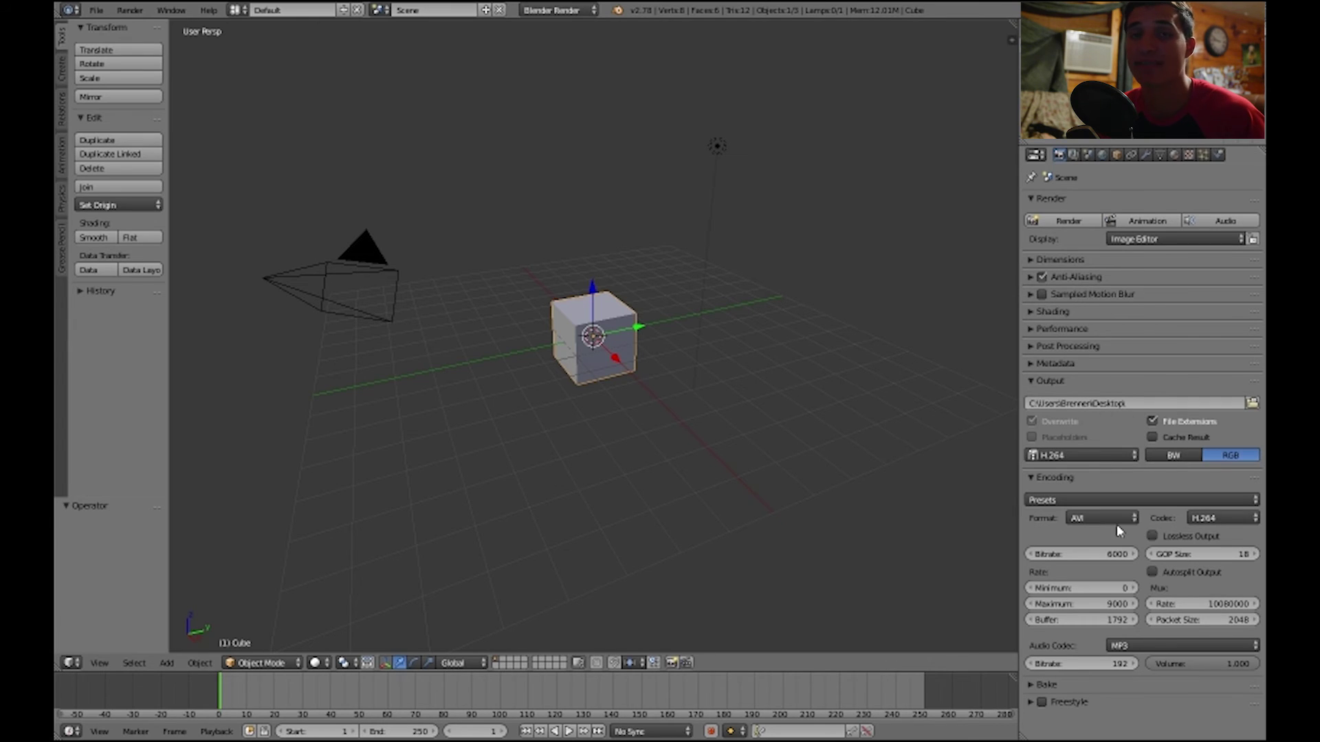
click(1131, 645)
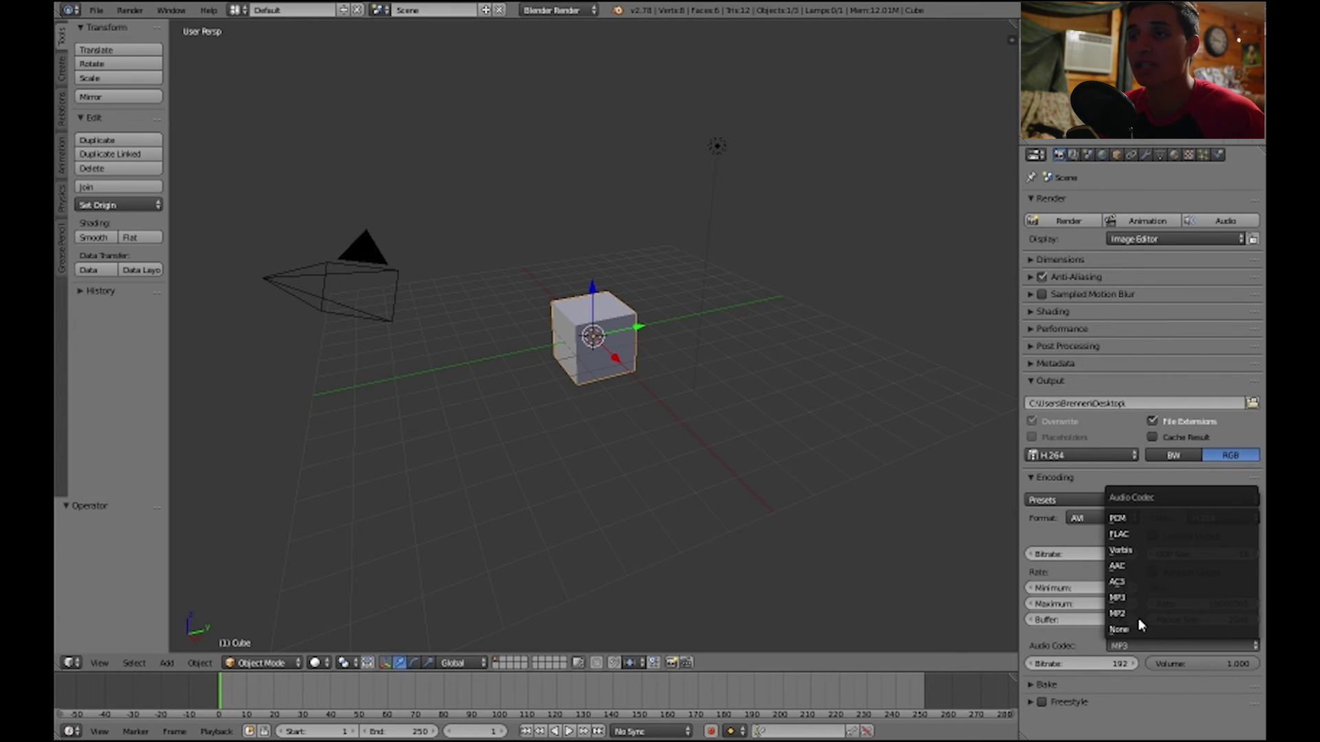
click(1138, 598)
click(1140, 646)
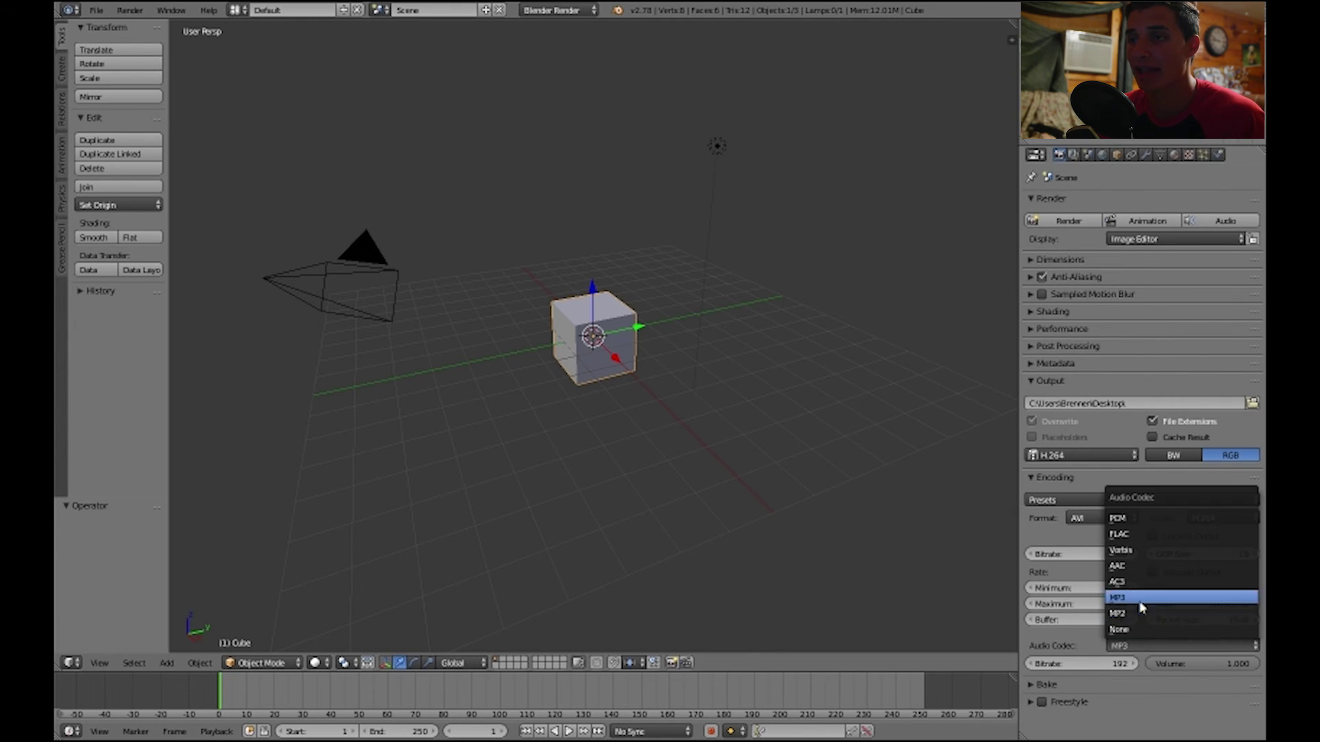
click(1139, 602)
click(1174, 648)
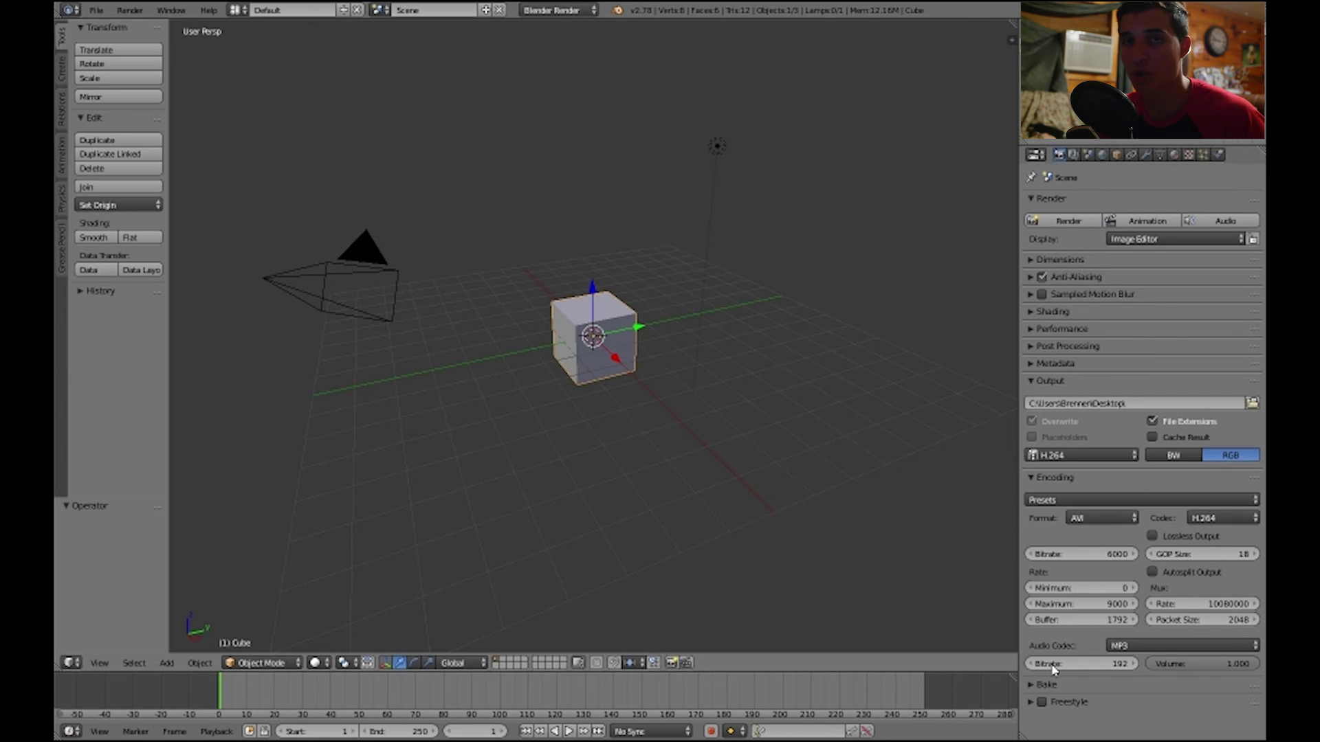
Select H.264 again as the output file format and reopen the list of file formats
click(1088, 453)
click(1093, 390)
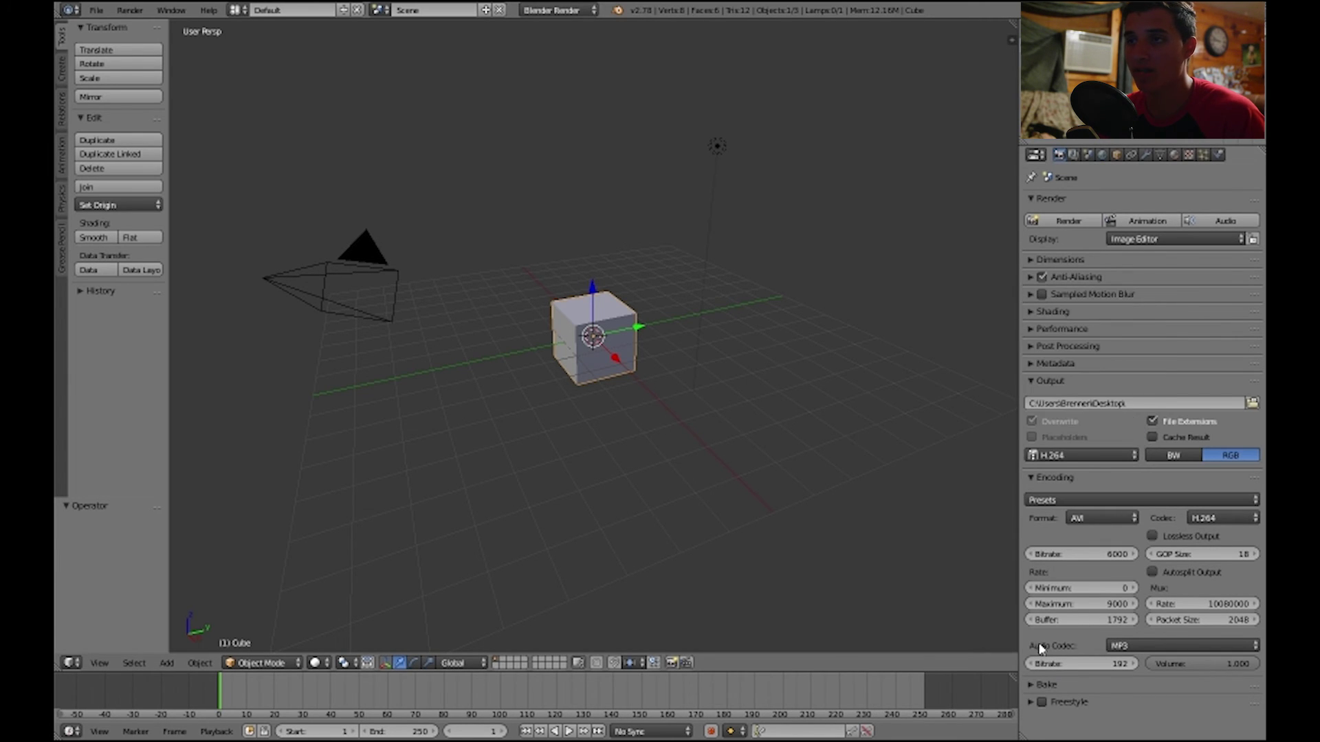
click(1076, 455)
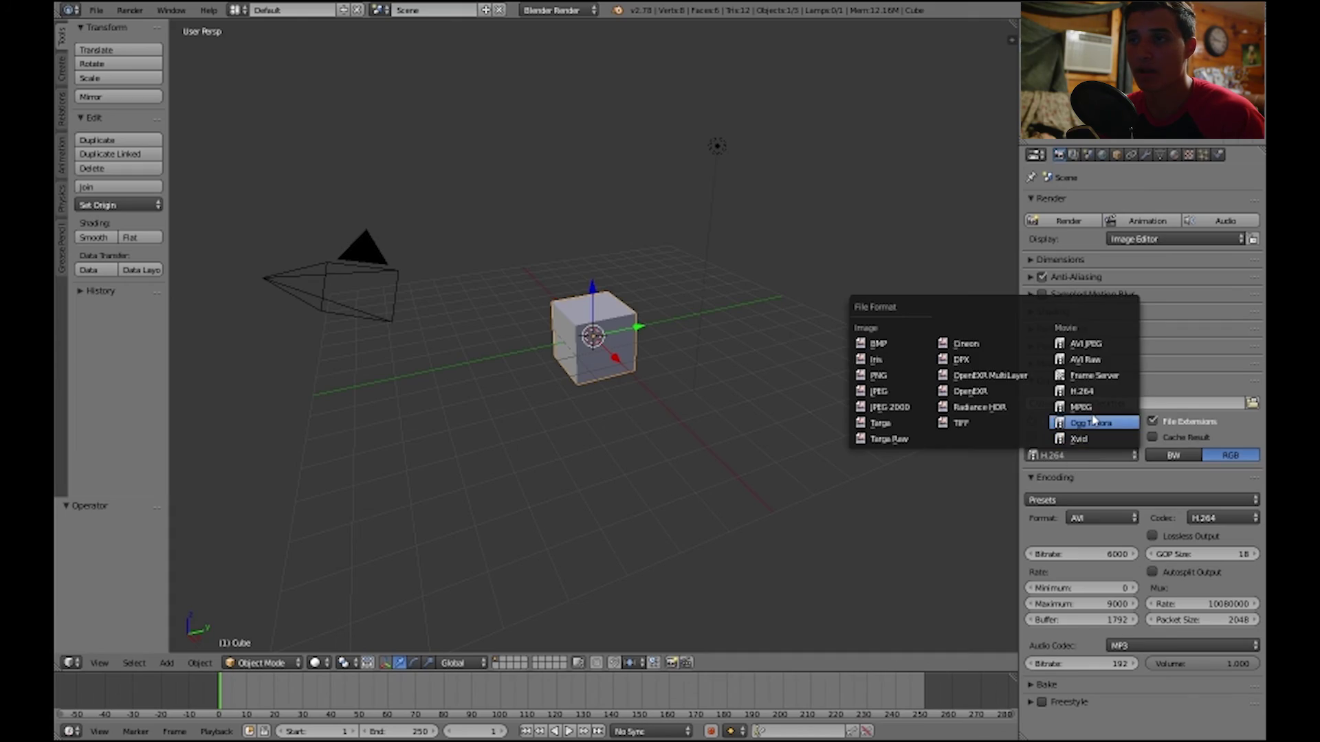